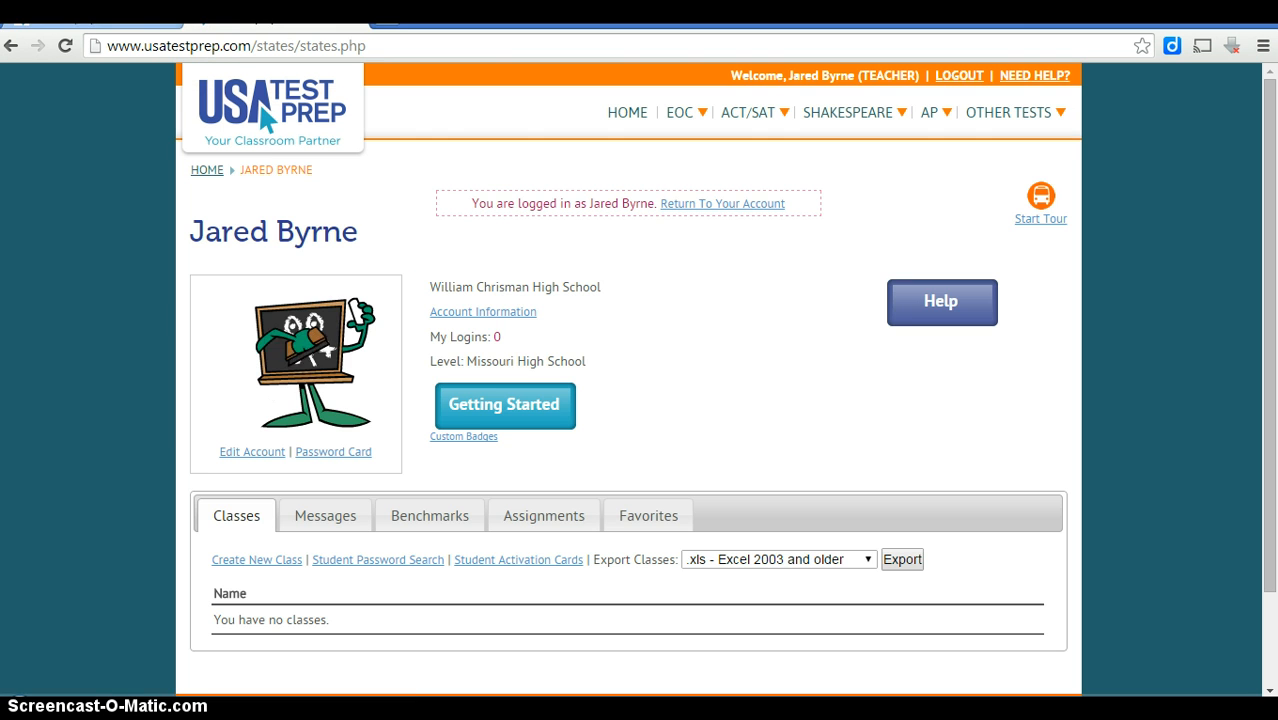
Sign in and view the teacher home page's Classes tab, which lists no classes yet.
left_click(154, 480)
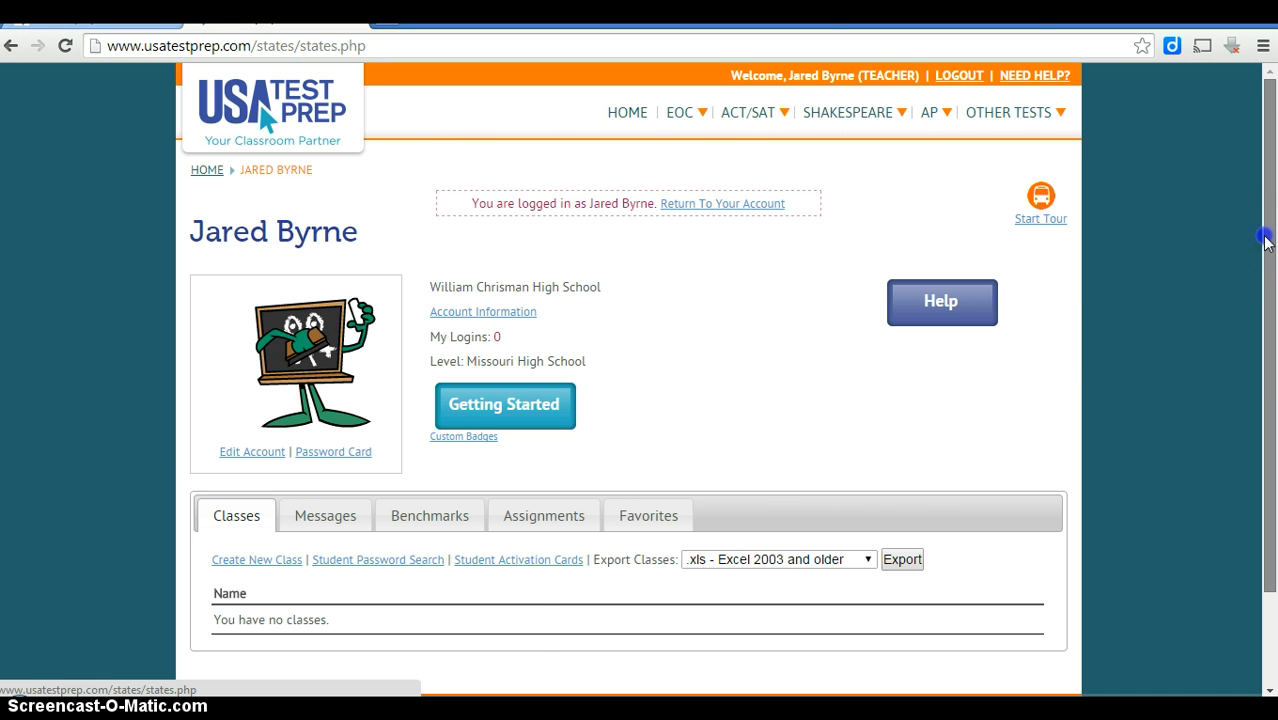
left_click_drag(1265, 243, 1265, 258)
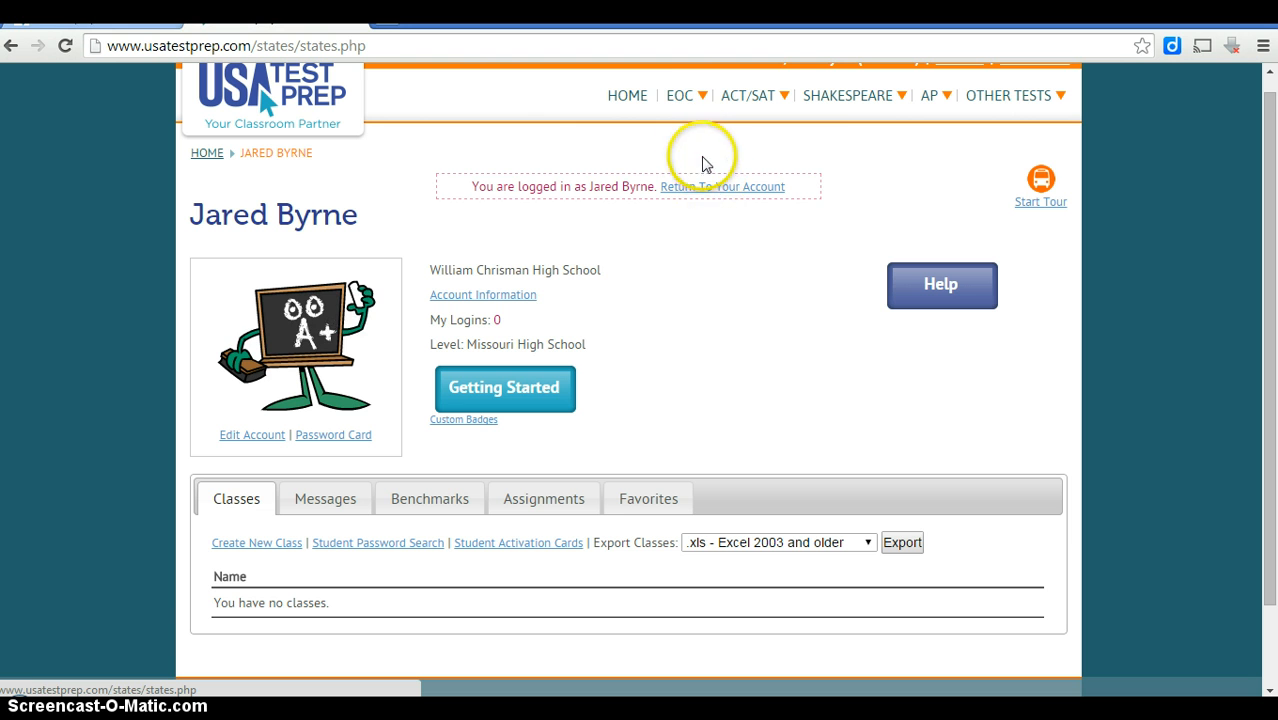
Open the Government course from the EOC menu.
mouse_move(692, 100)
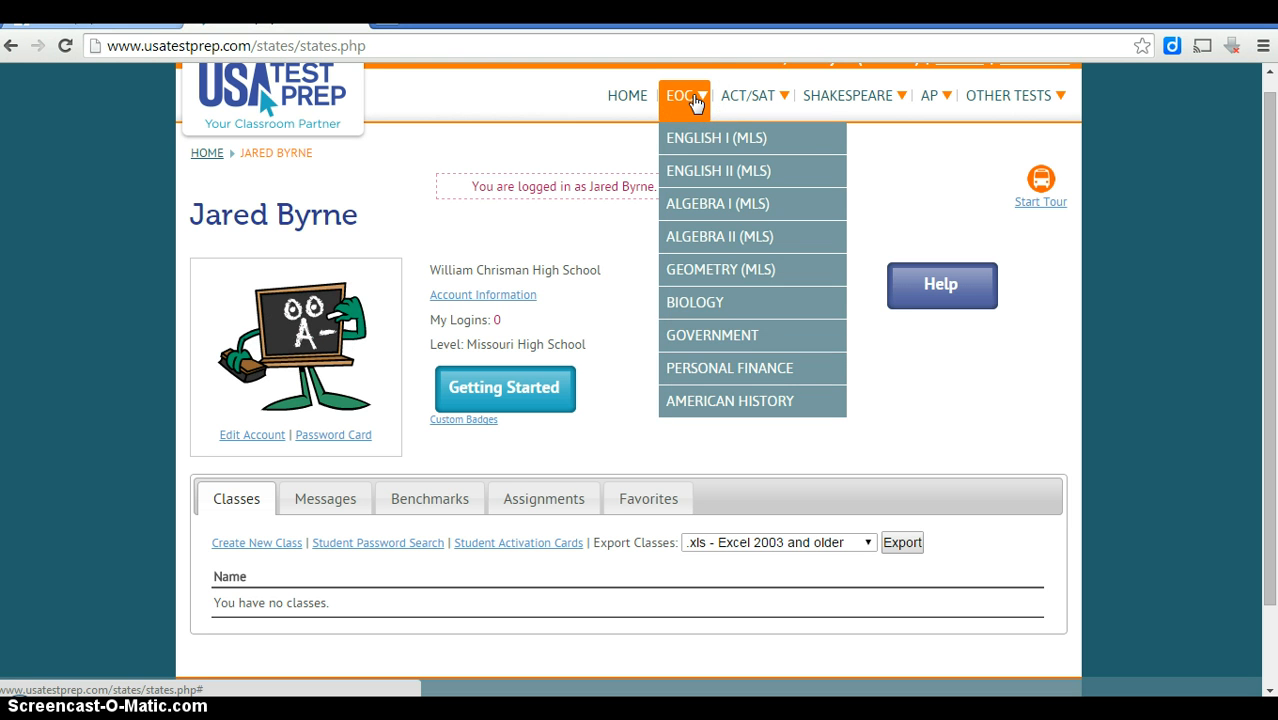
left_click(695, 165)
left_click(706, 342)
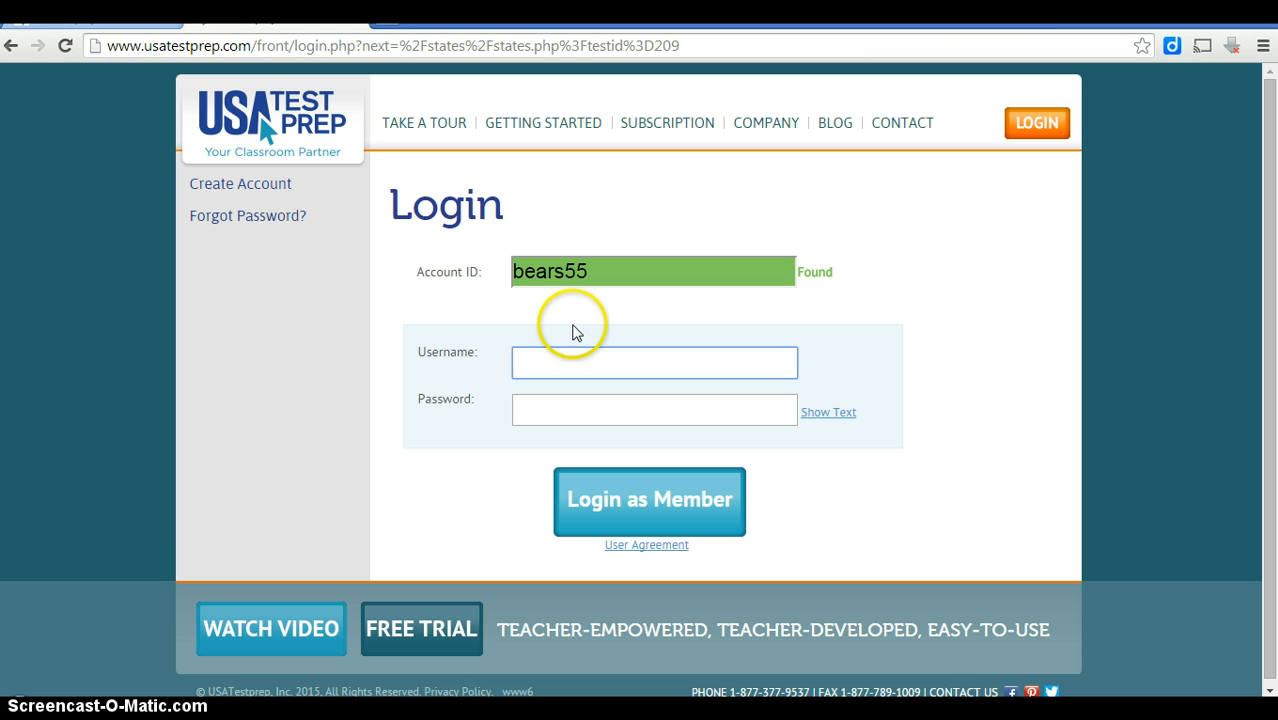
Log back in with the username and password, then return to the Government EOC page.
key("Tab")
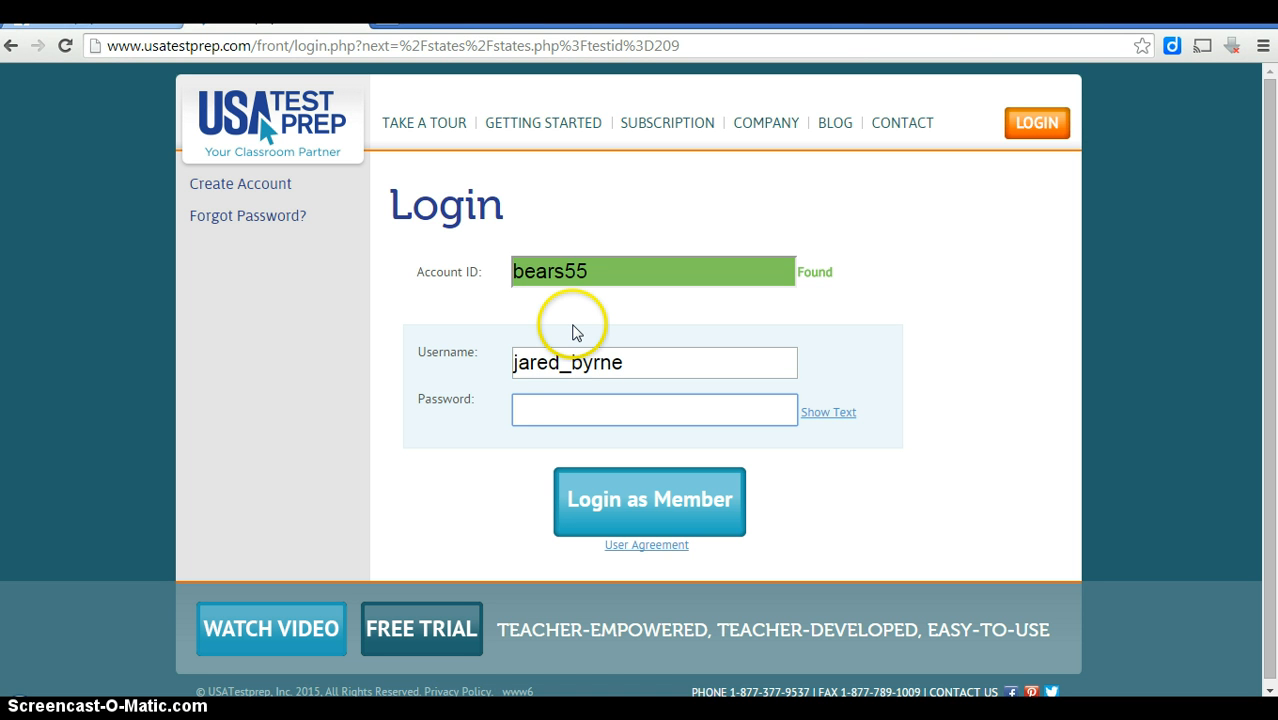
type("•••••••••••••")
left_click(620, 495)
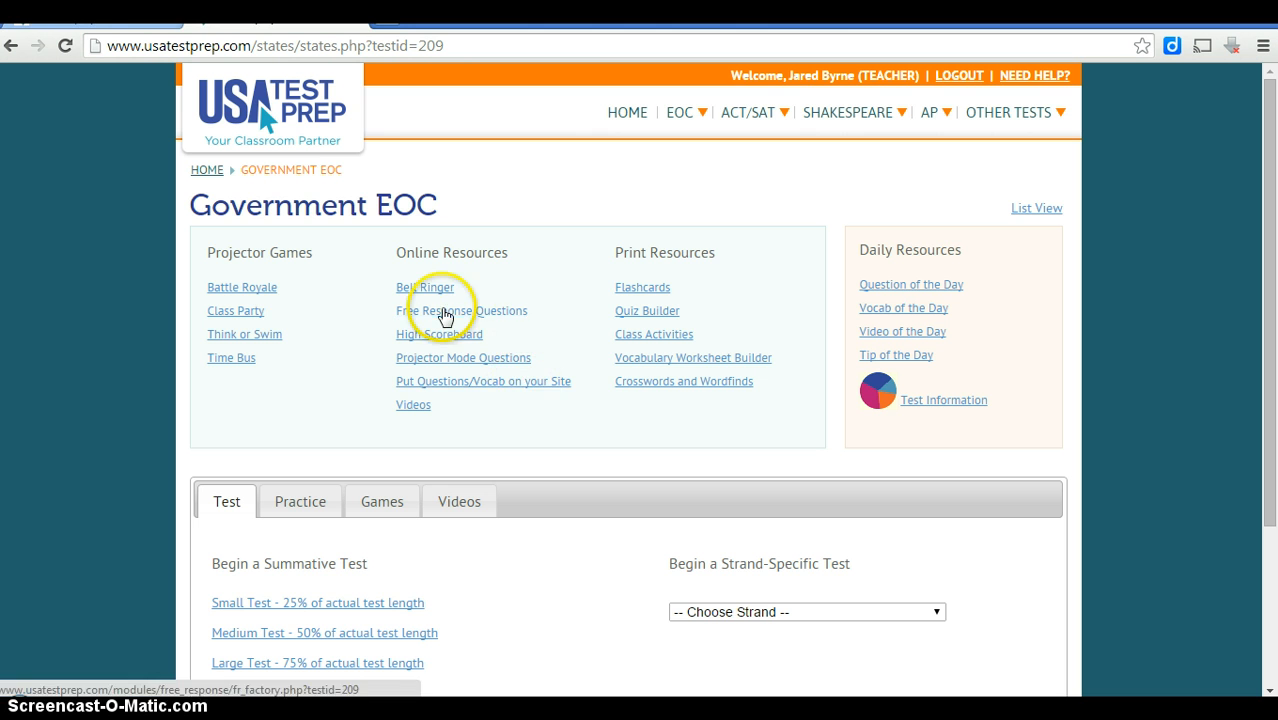
left_click(445, 316)
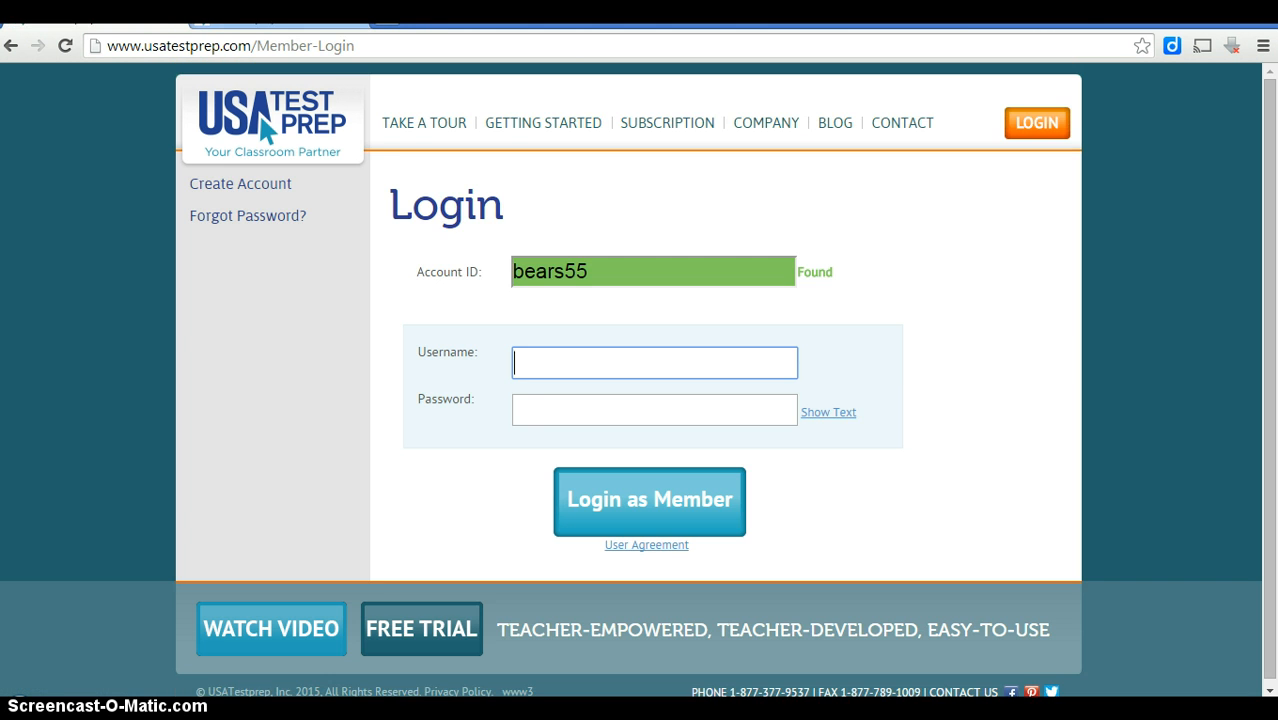
left_click(264, 25)
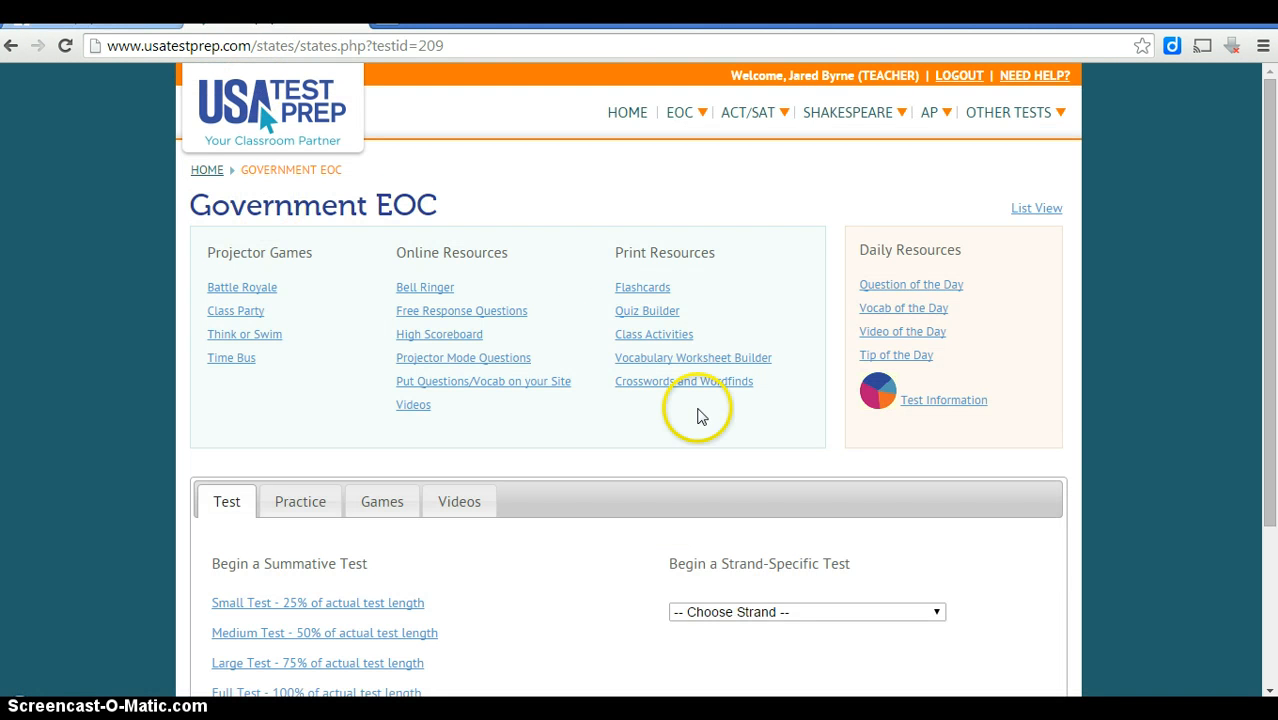
Show Government practice materials for the Principles of Constitutional Democracy strand.
left_click_drag(1270, 194, 1254, 285)
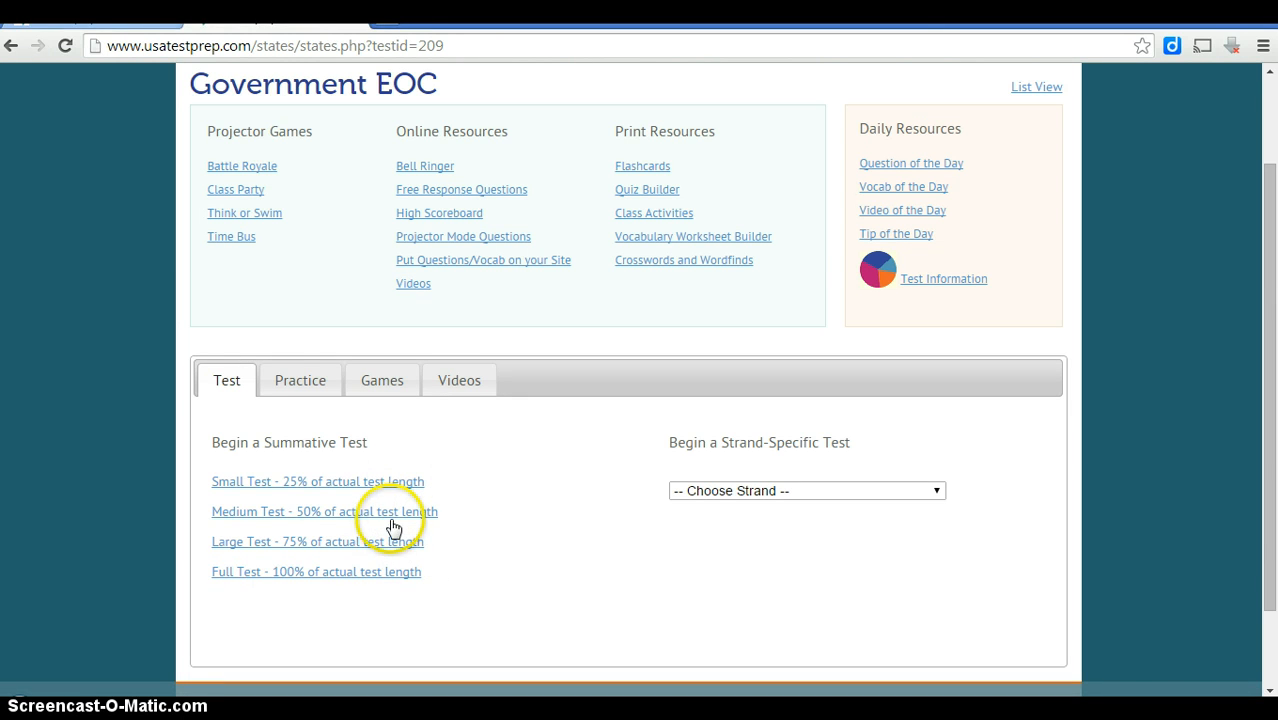
left_click(303, 372)
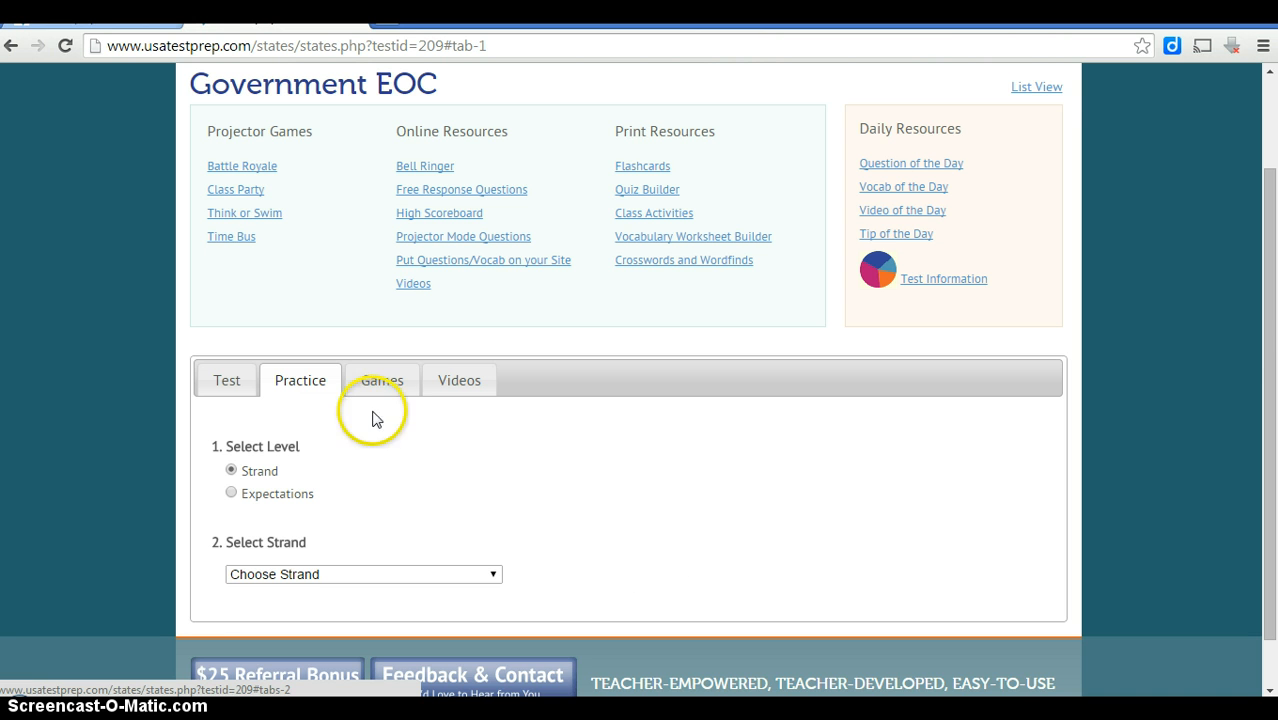
left_click_drag(1266, 343, 1266, 380)
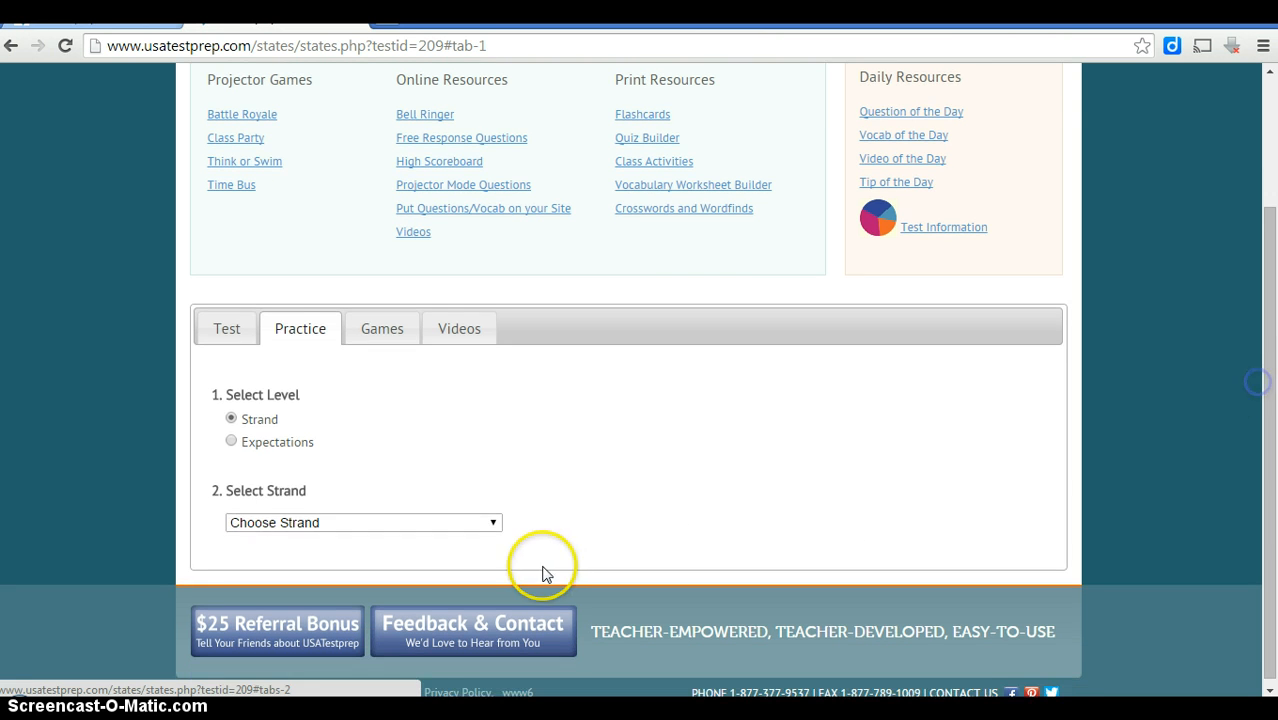
left_click(292, 519)
left_click(345, 548)
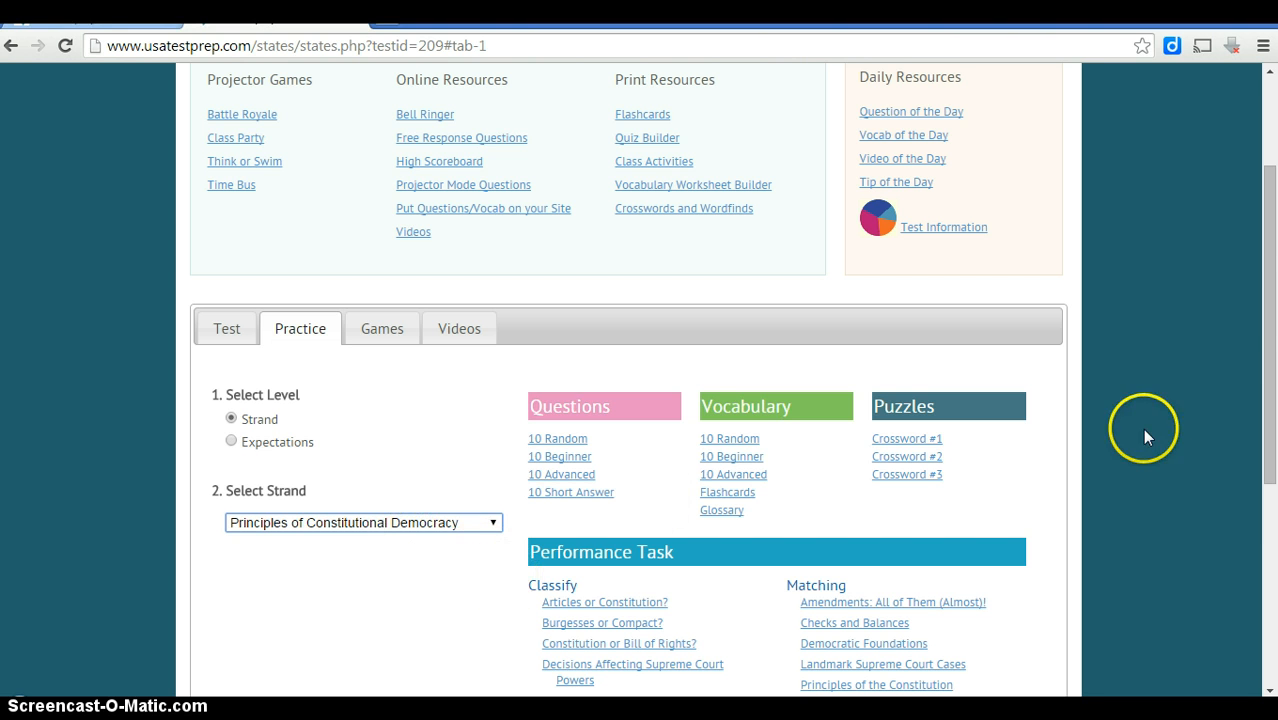
Switch the practice strand to Principles & Processes, then bring up the course's games.
left_click_drag(1263, 218, 1262, 257)
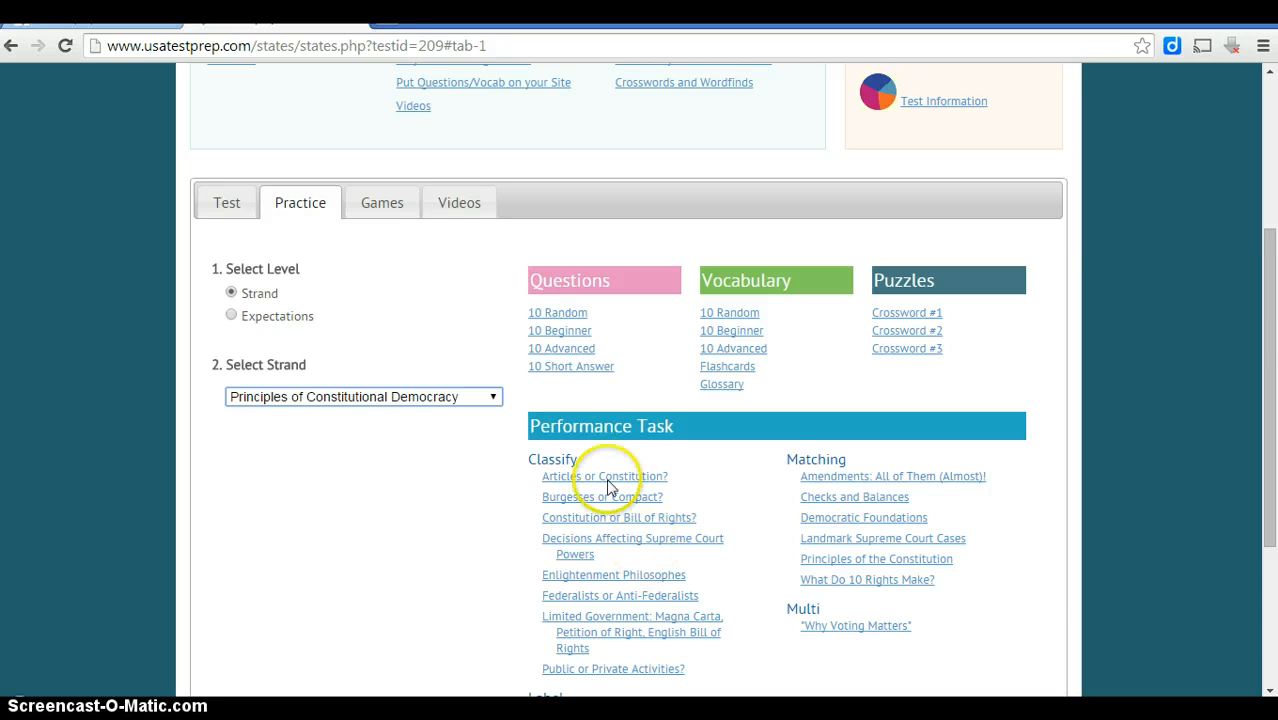
left_click(437, 401)
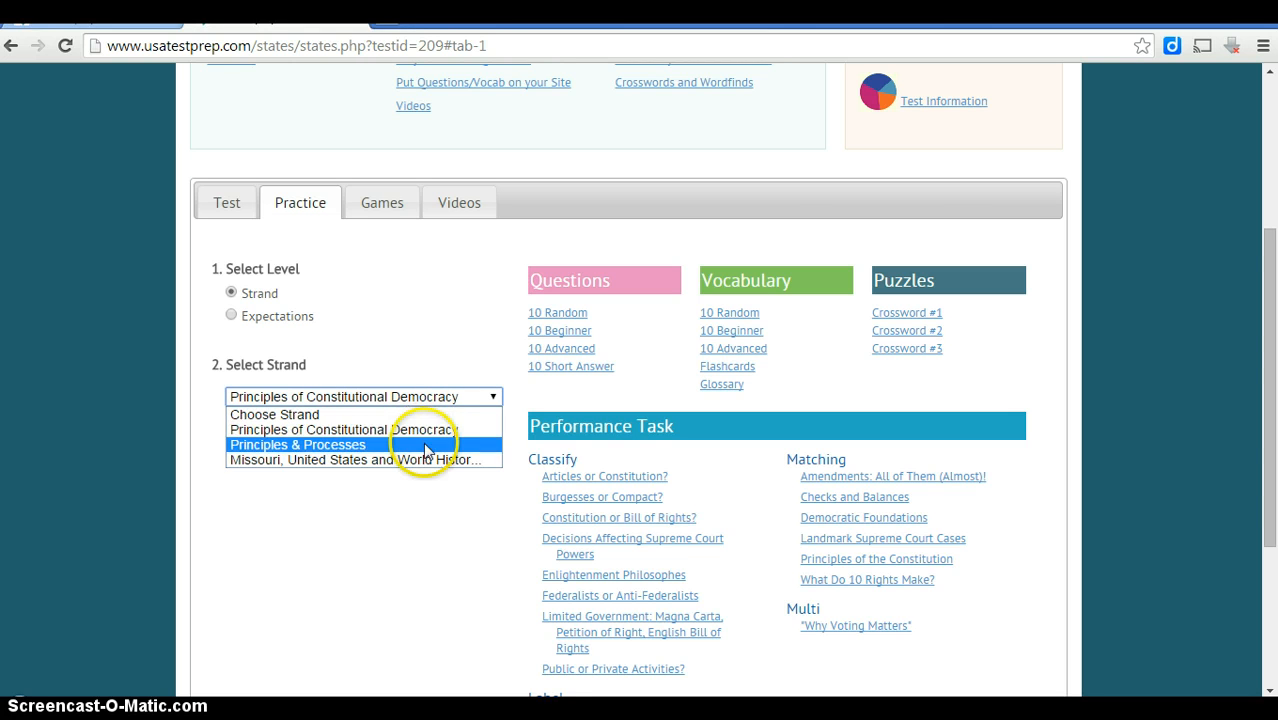
left_click(425, 449)
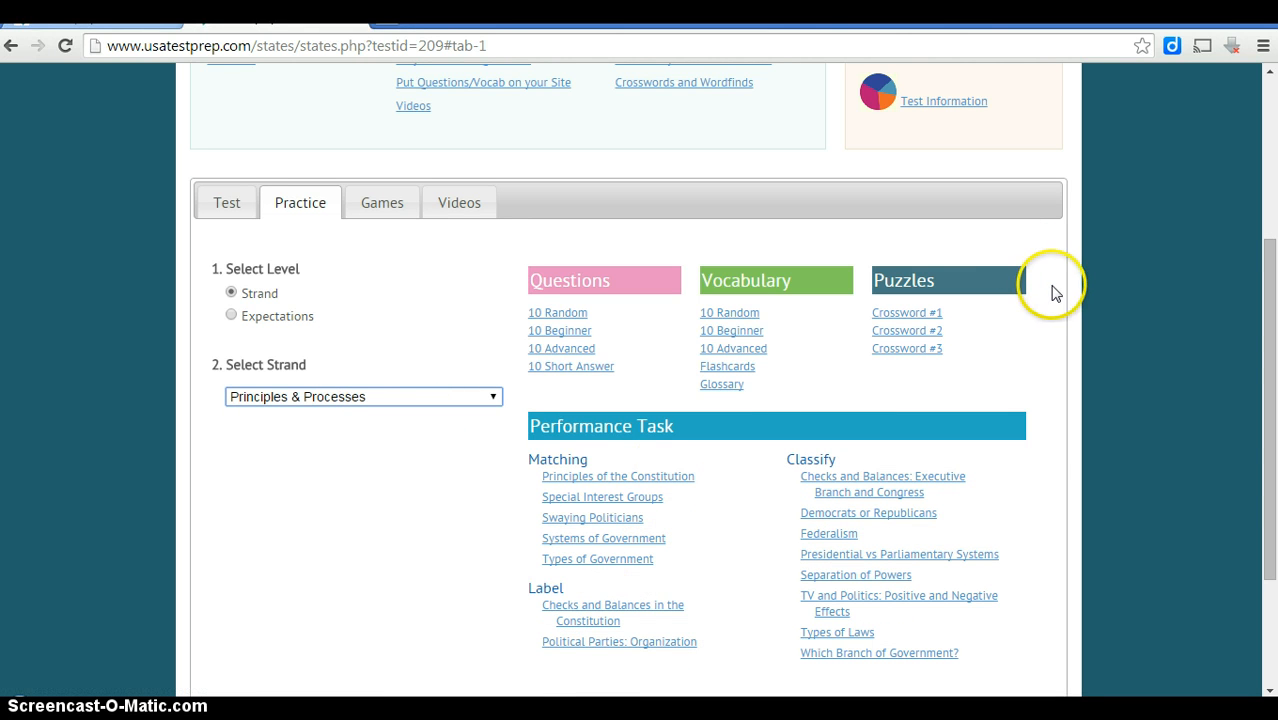
left_click(374, 205)
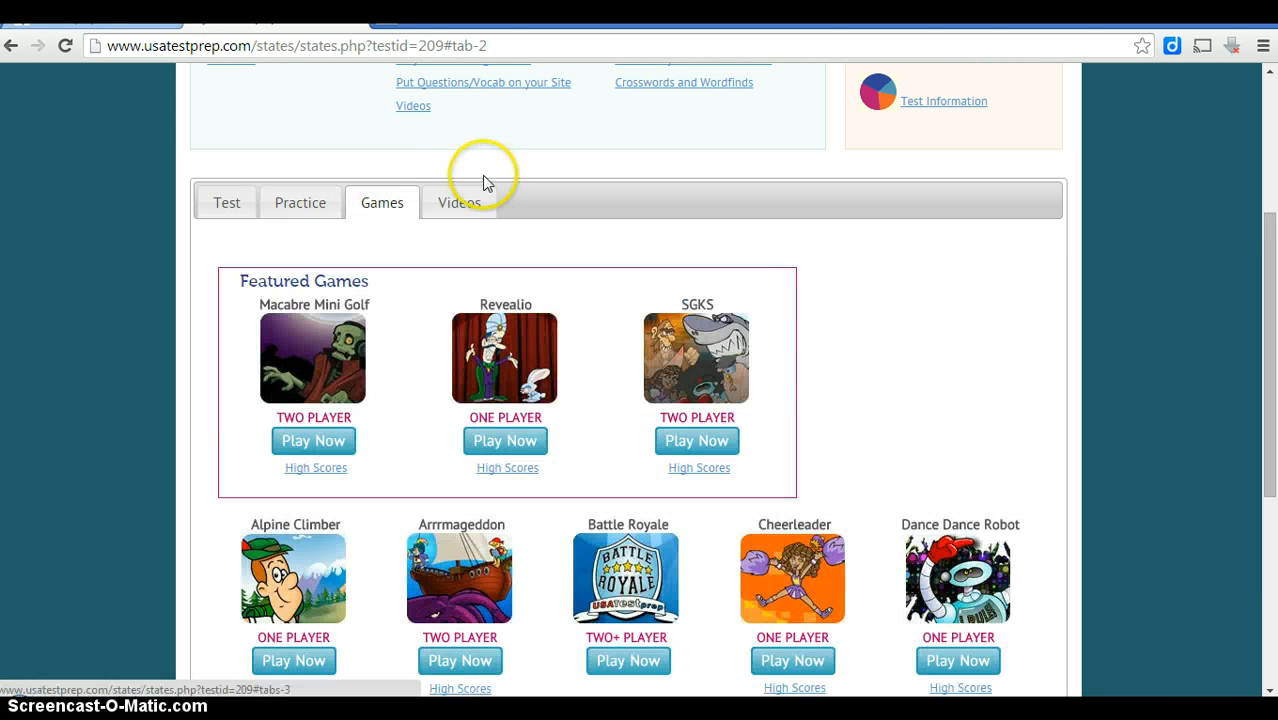
Browse the Government EOC videos, then show the Small, Medium, Large, Full and strand-specific test options.
left_click(476, 196)
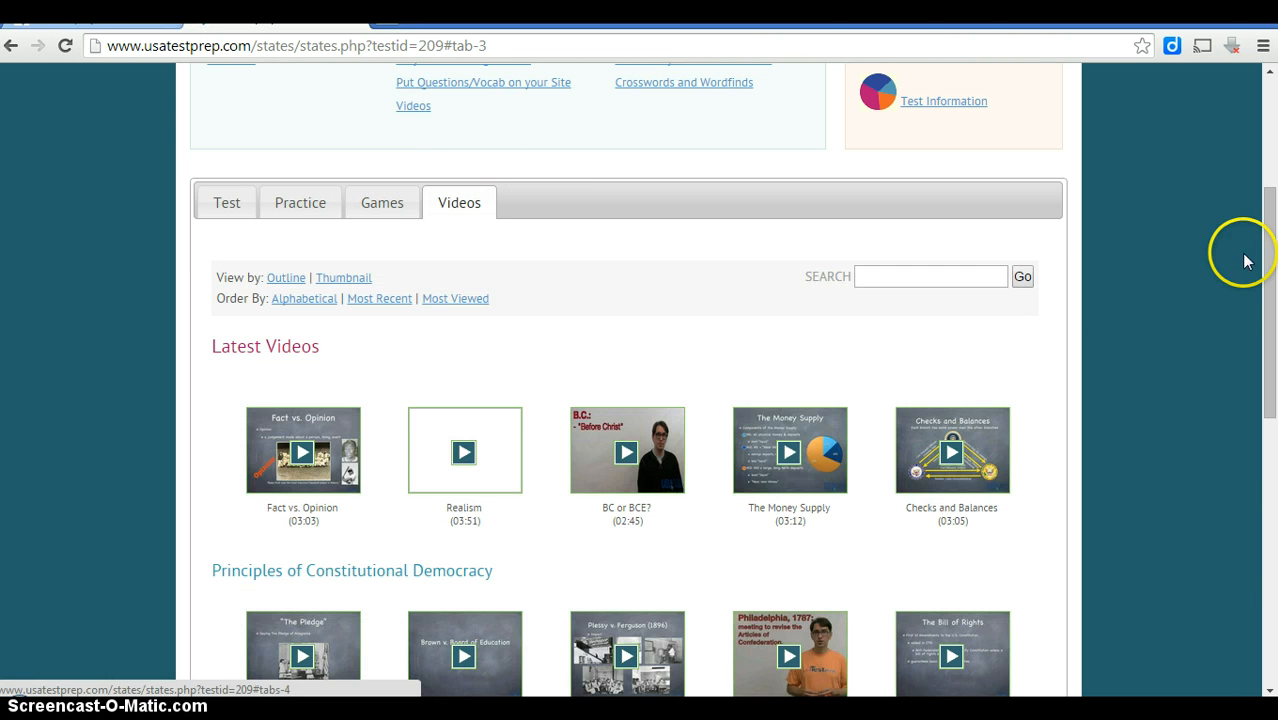
left_click_drag(1268, 195, 1268, 246)
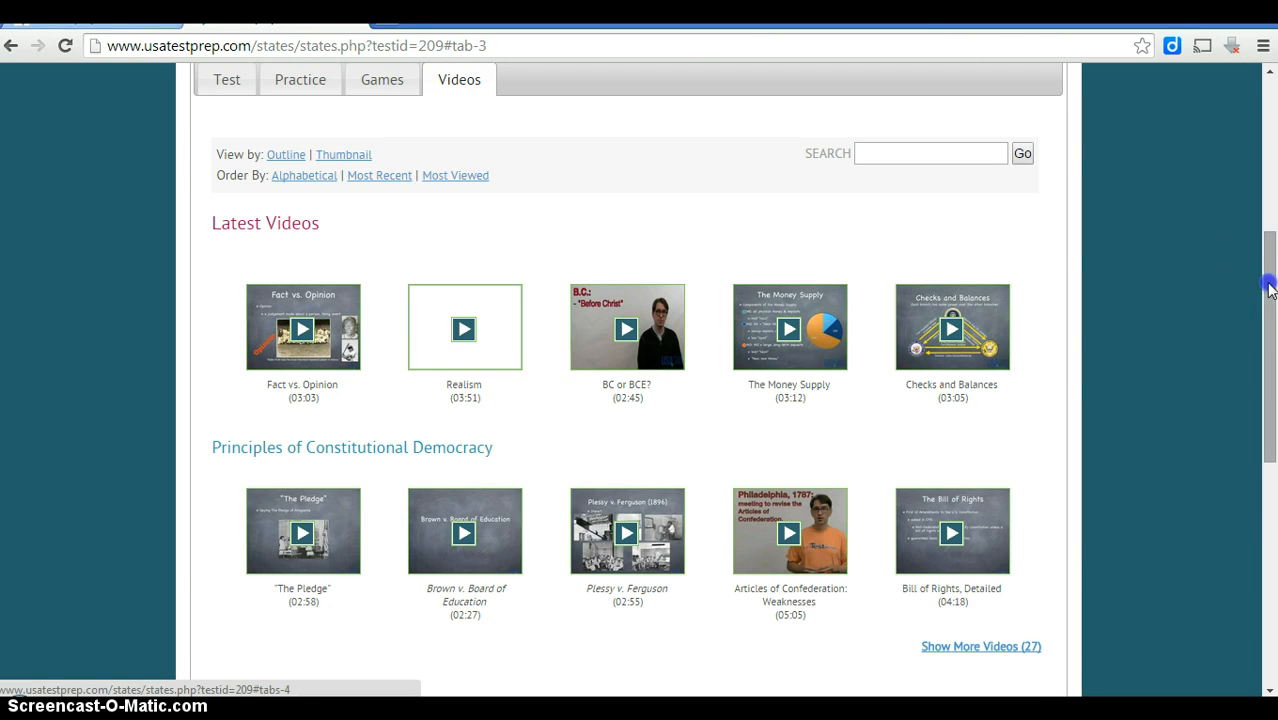
scroll(1270, 262, "up", 1)
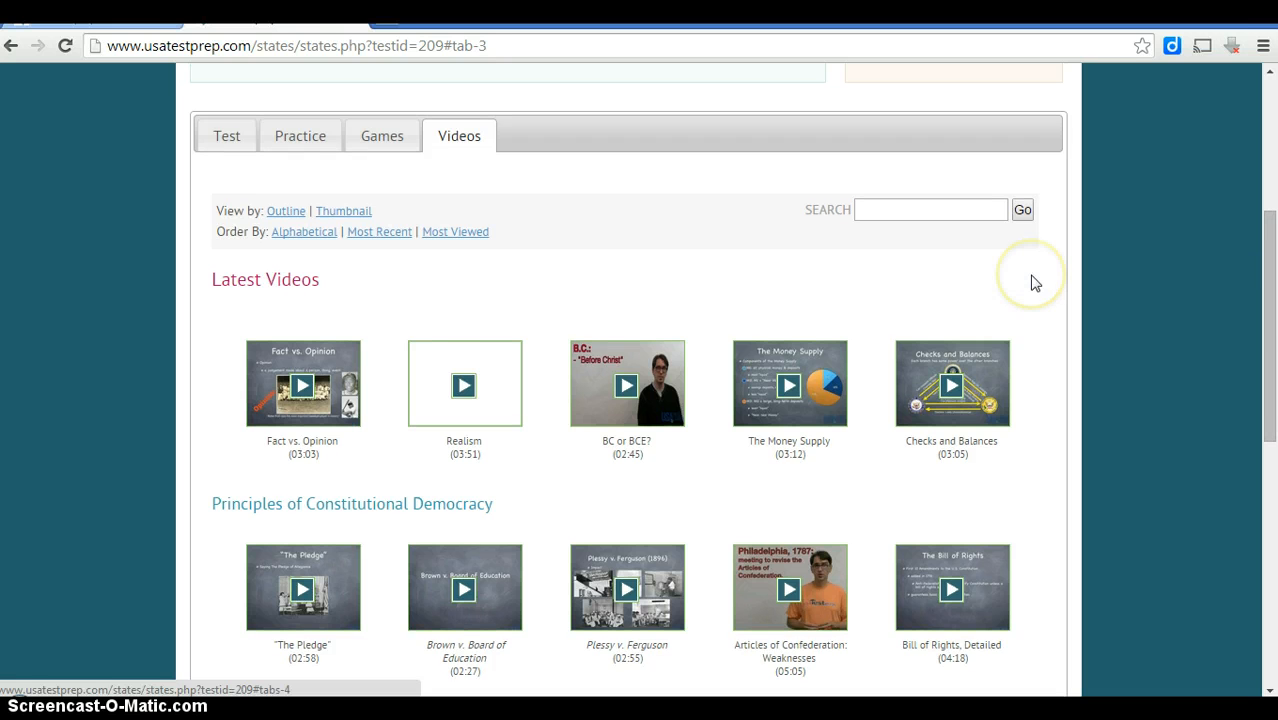
left_click(299, 138)
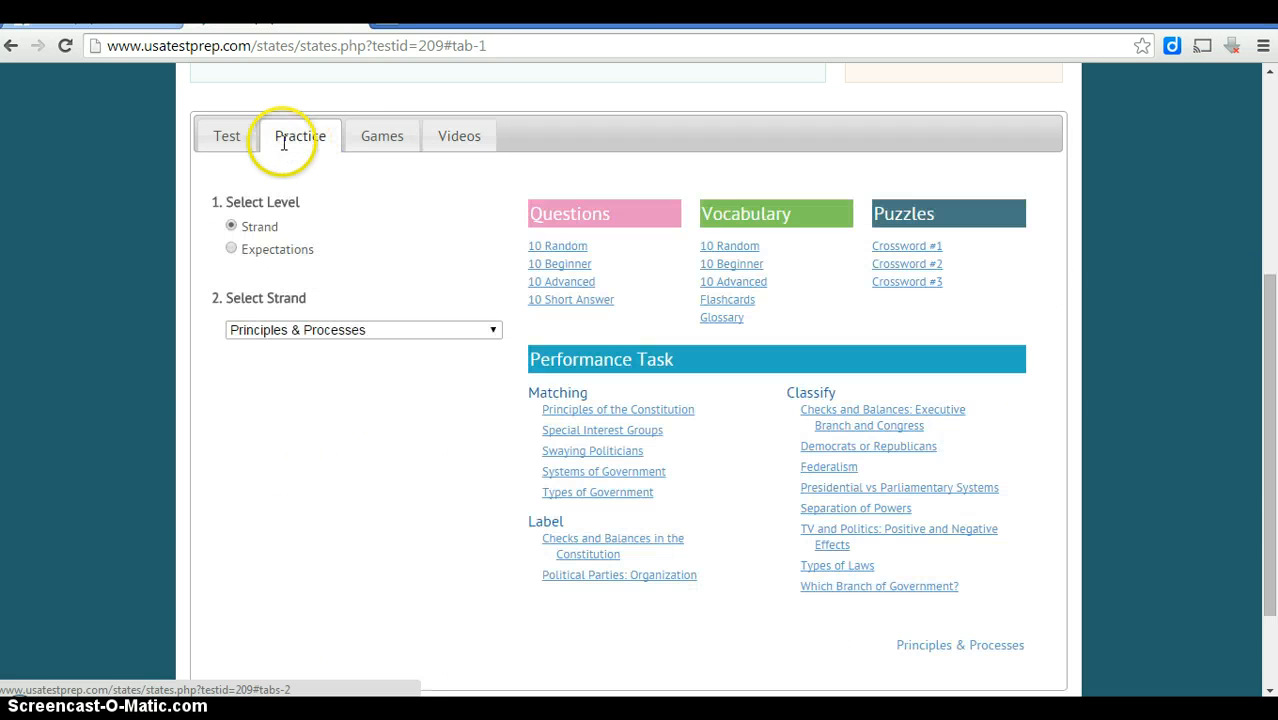
left_click(238, 146)
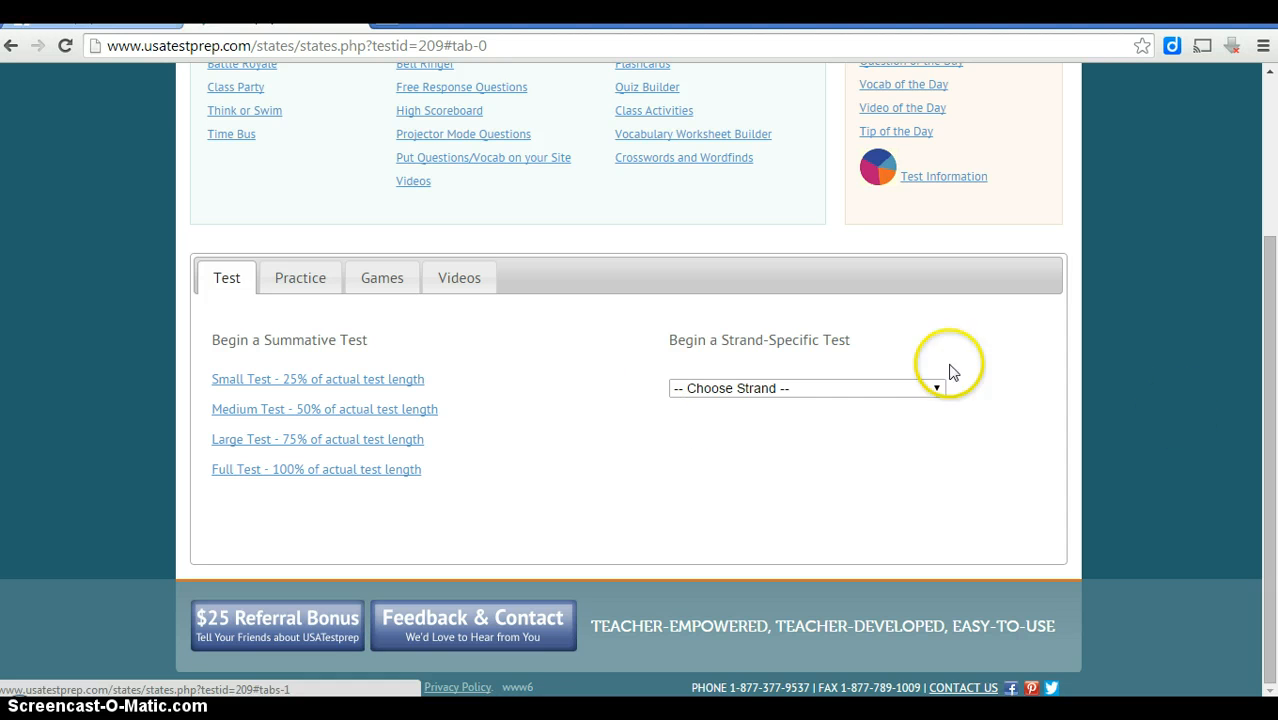
left_click_drag(1266, 385, 1262, 220)
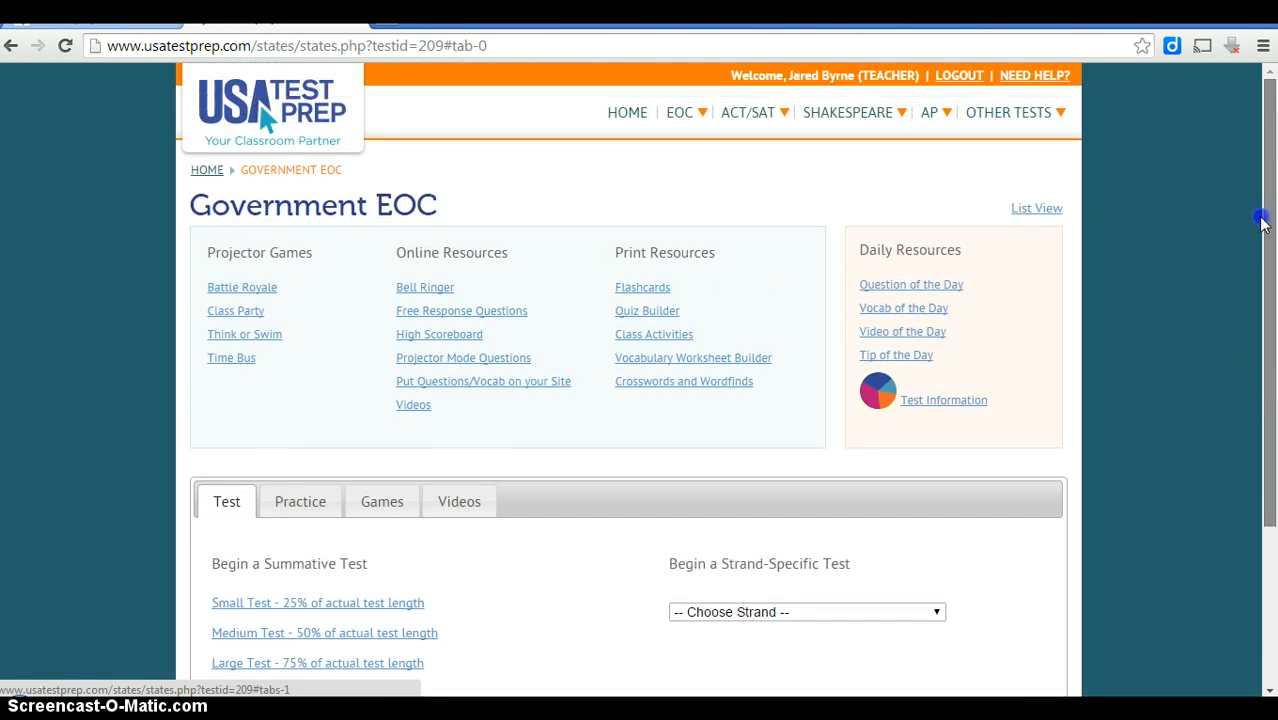
Return to the teacher home page and show its empty Benchmarks list.
left_click(627, 114)
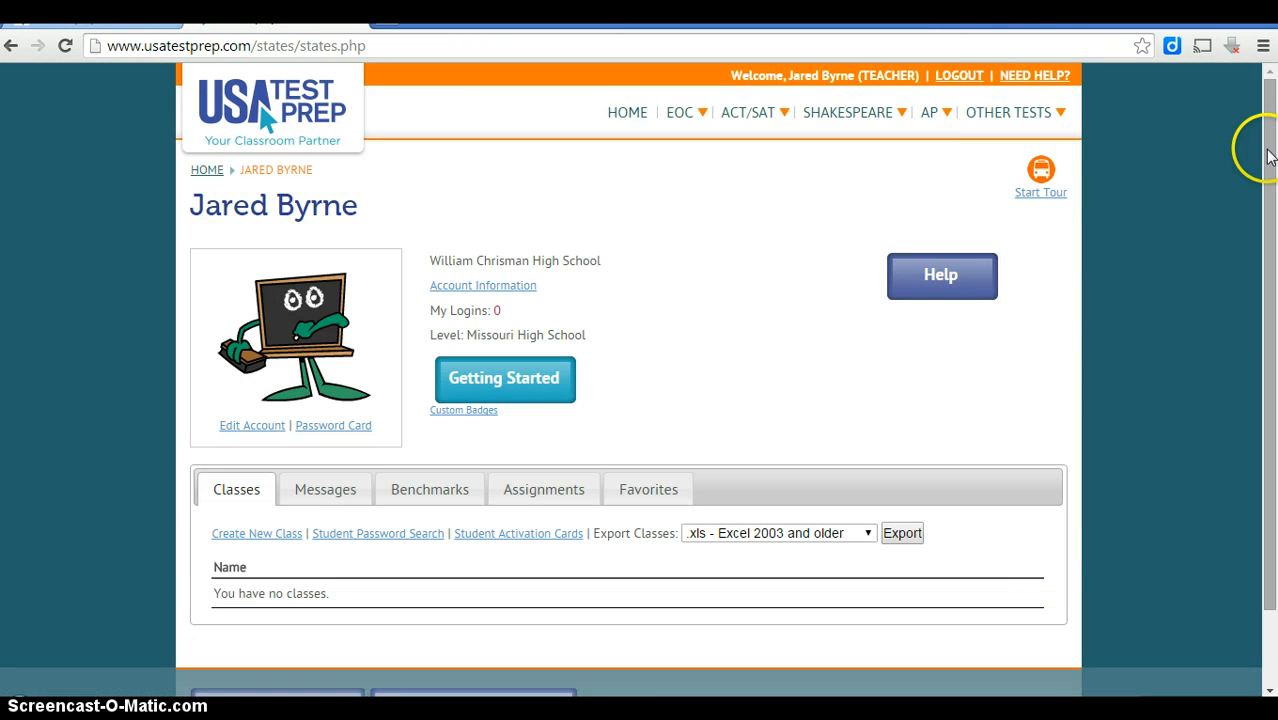
scroll(1268, 155, "down", 1)
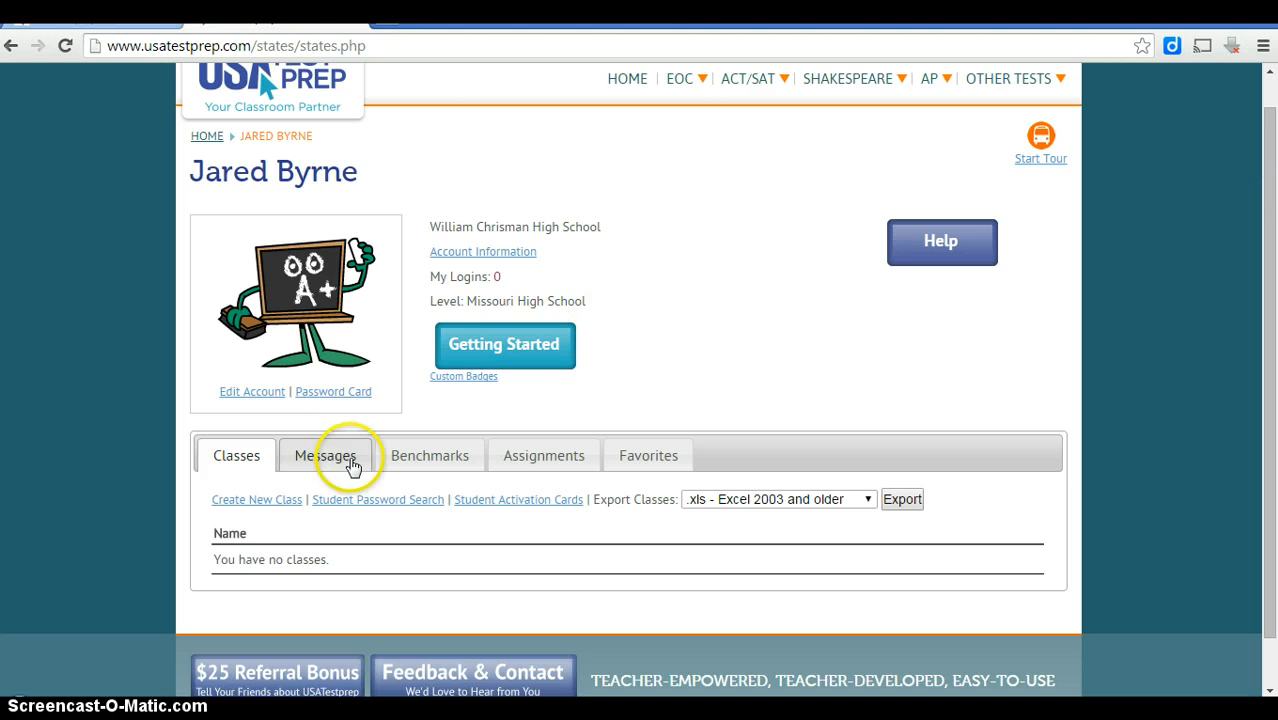
left_click(409, 463)
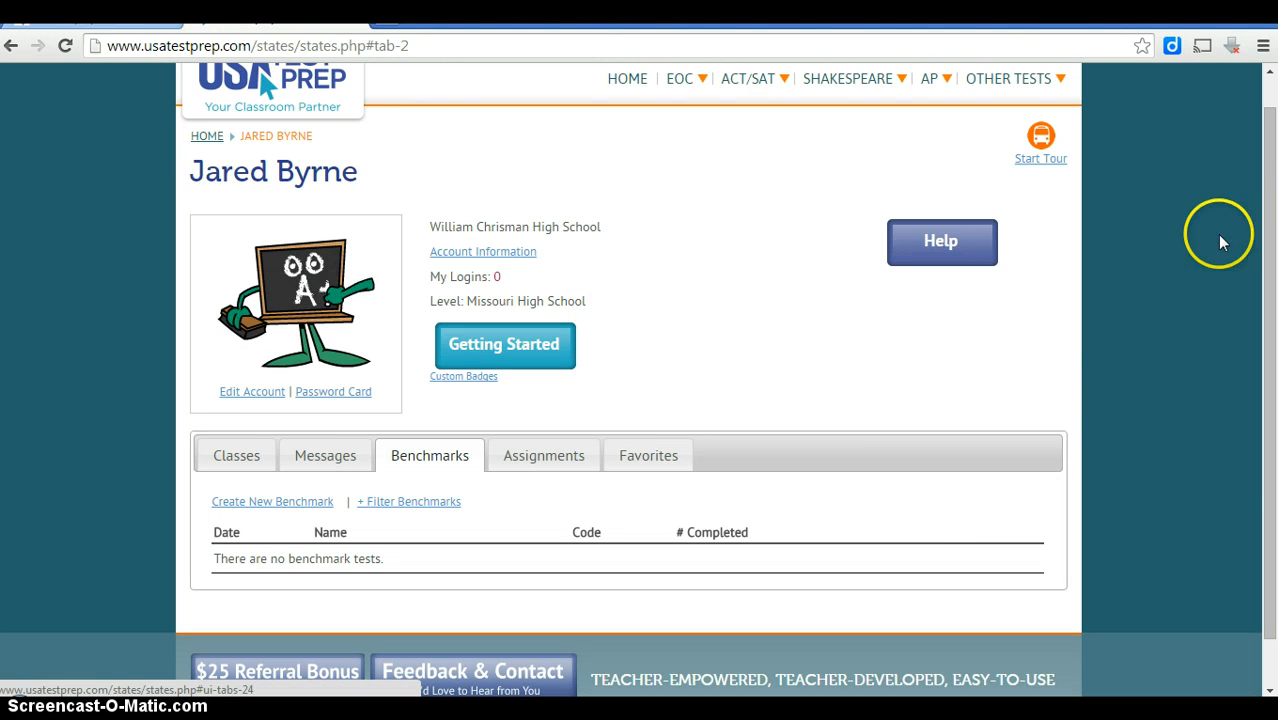
left_click_drag(1264, 214, 1258, 282)
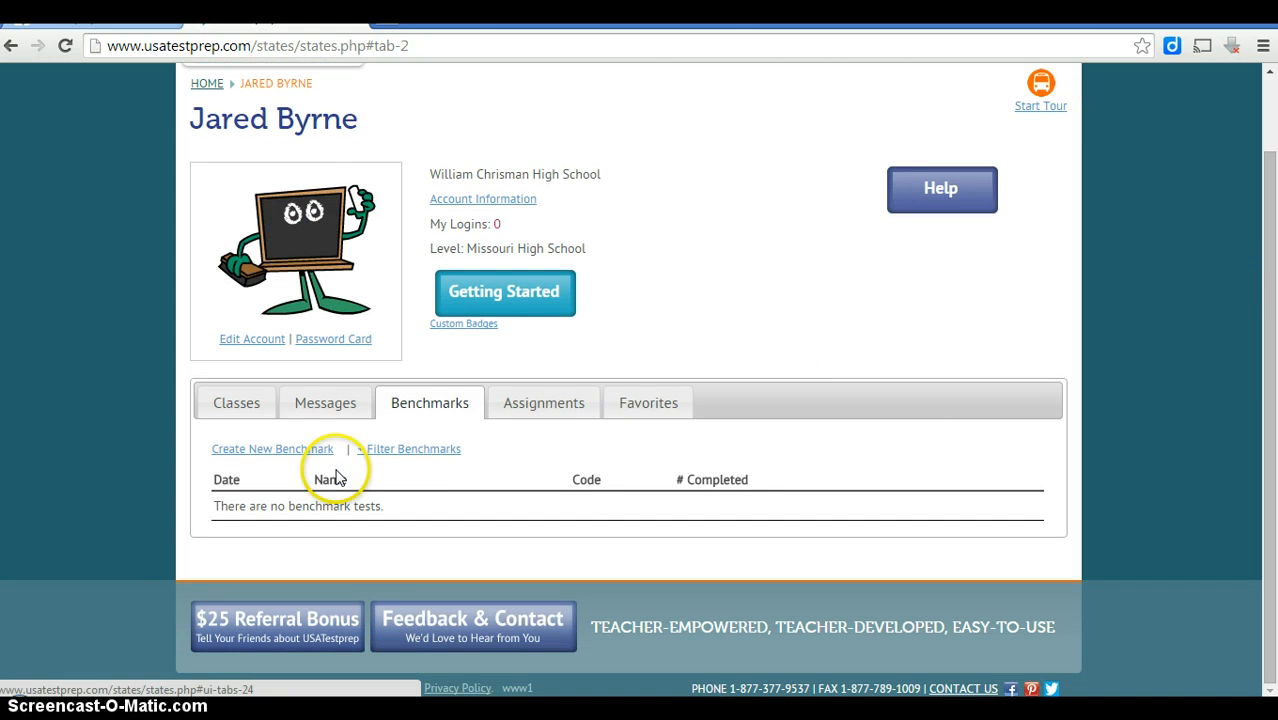
Start a new benchmark named 'Test #2'.
left_click(262, 452)
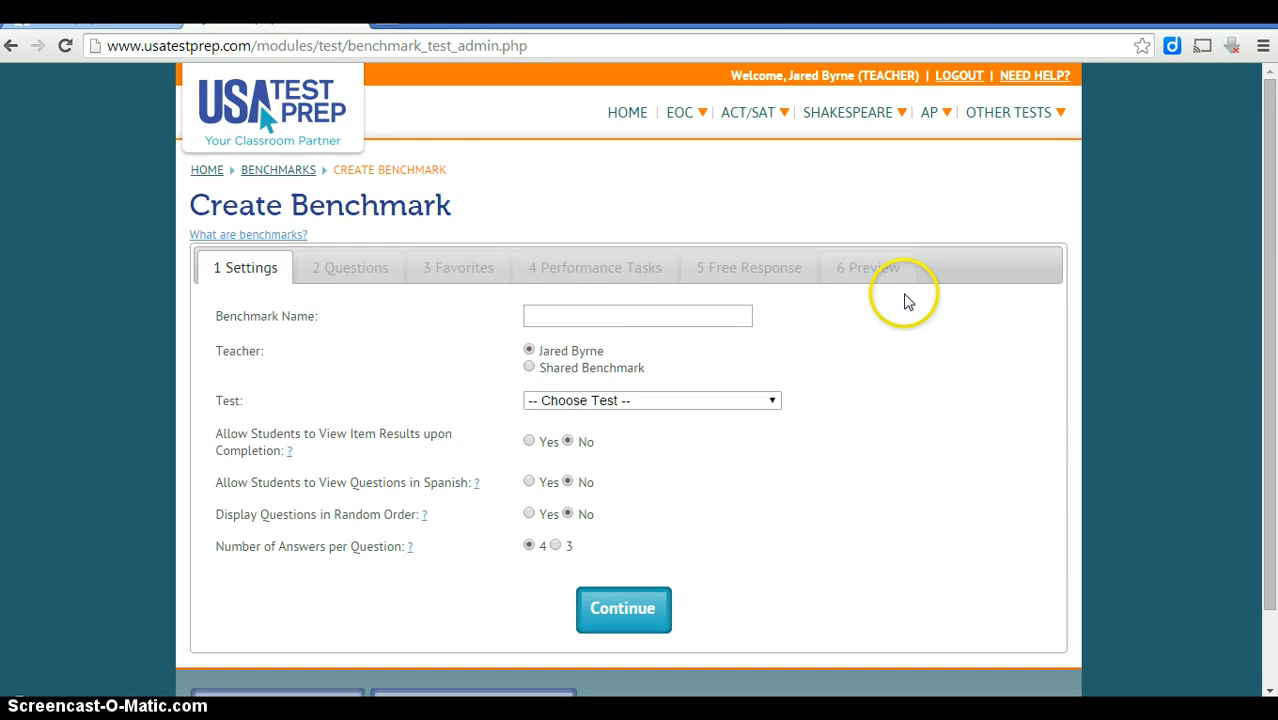
left_click(622, 319)
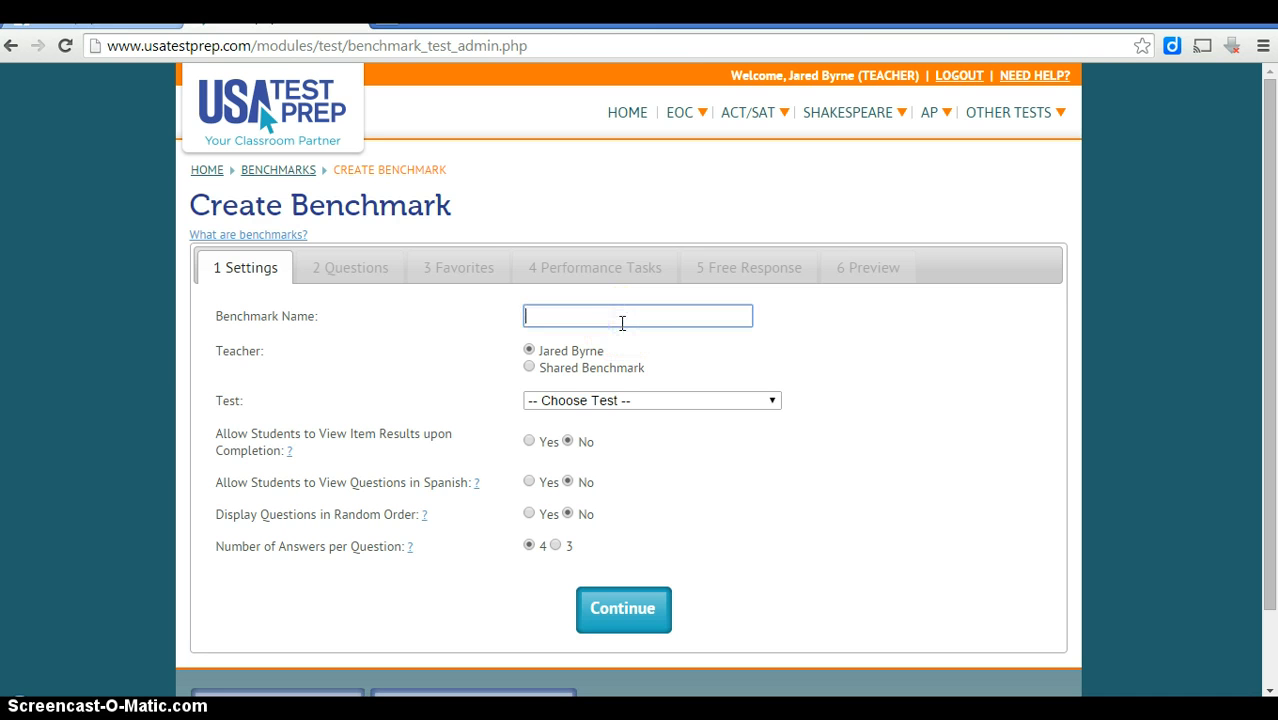
type("Test")
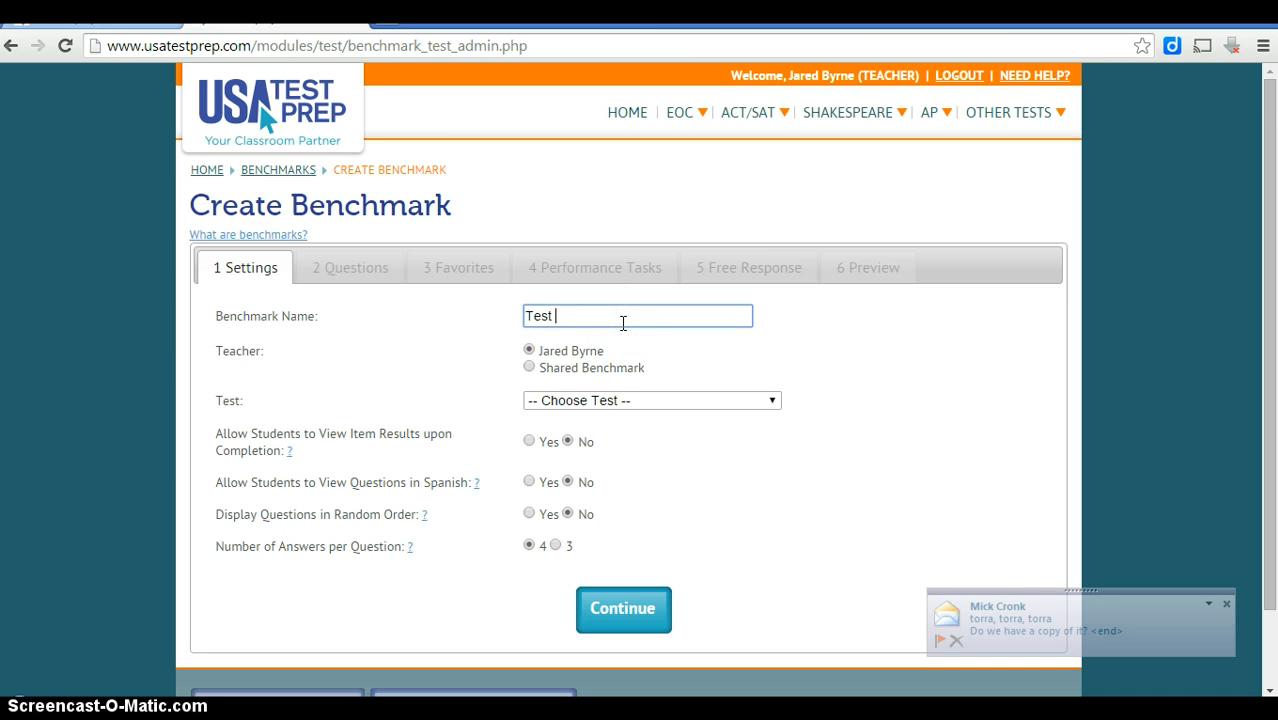
type(" #")
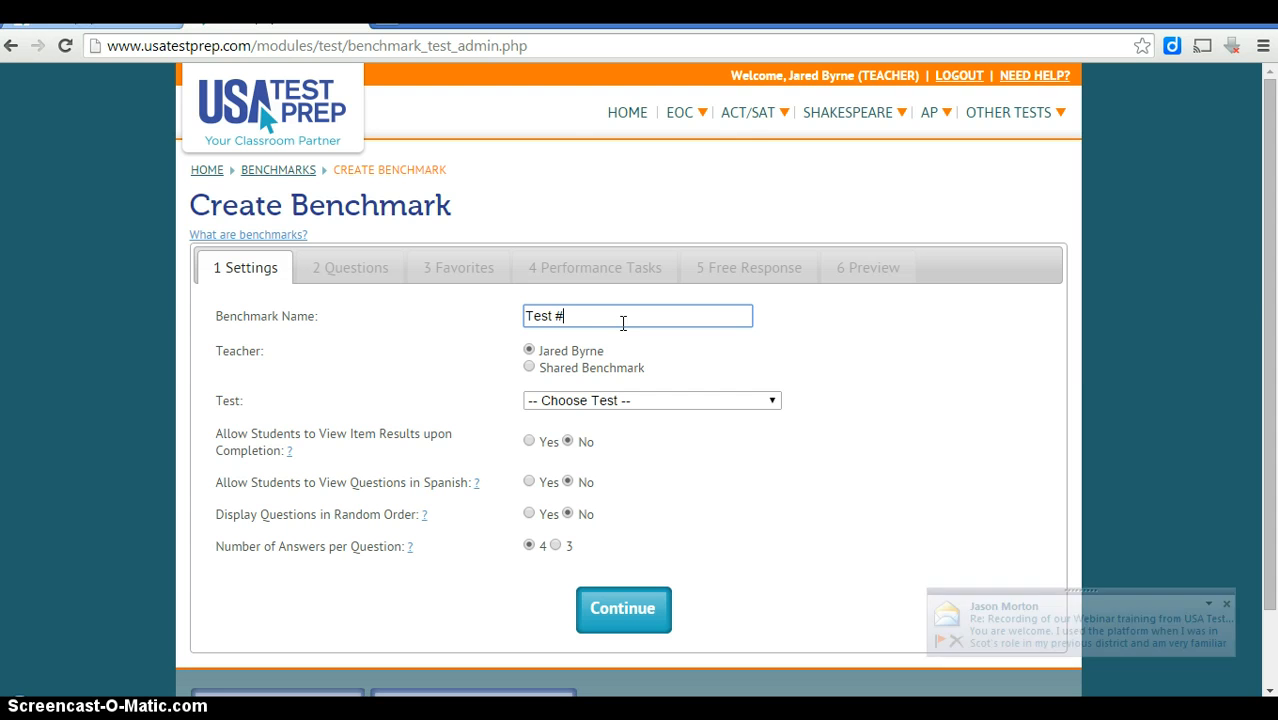
type("2")
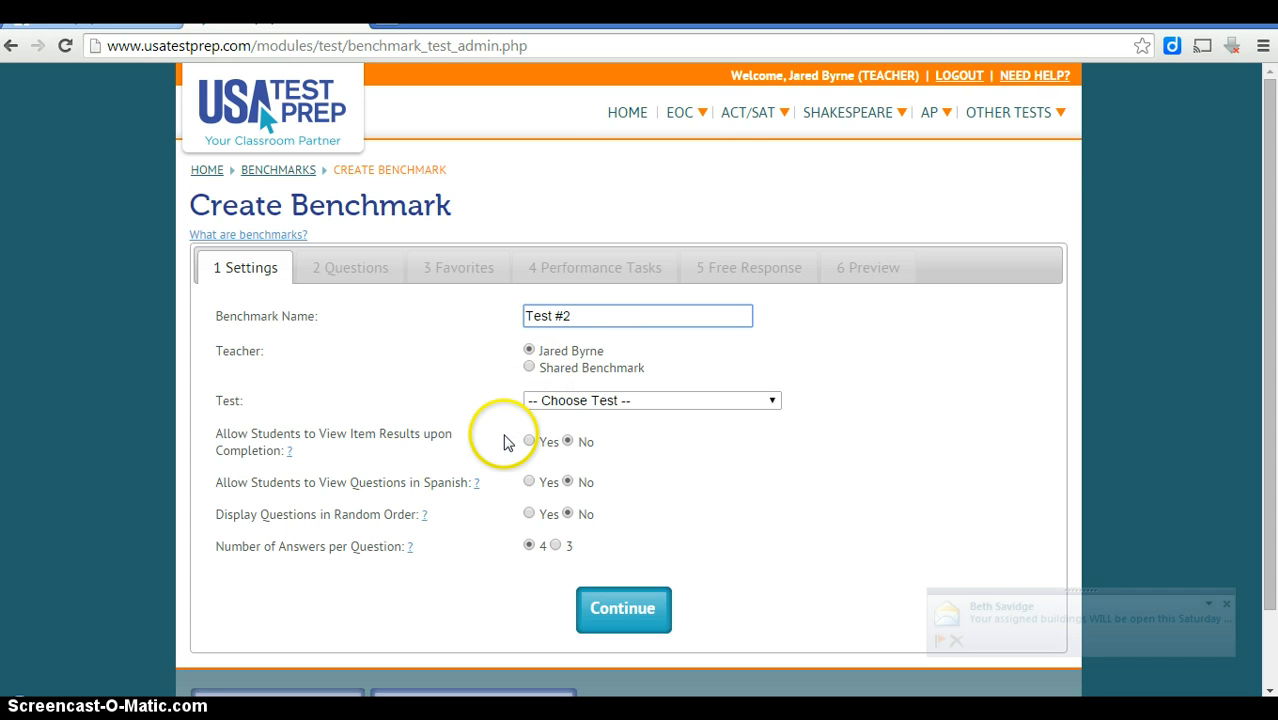
Select Government as the test, dismiss the no-class warning, and continue to questions.
left_click(592, 403)
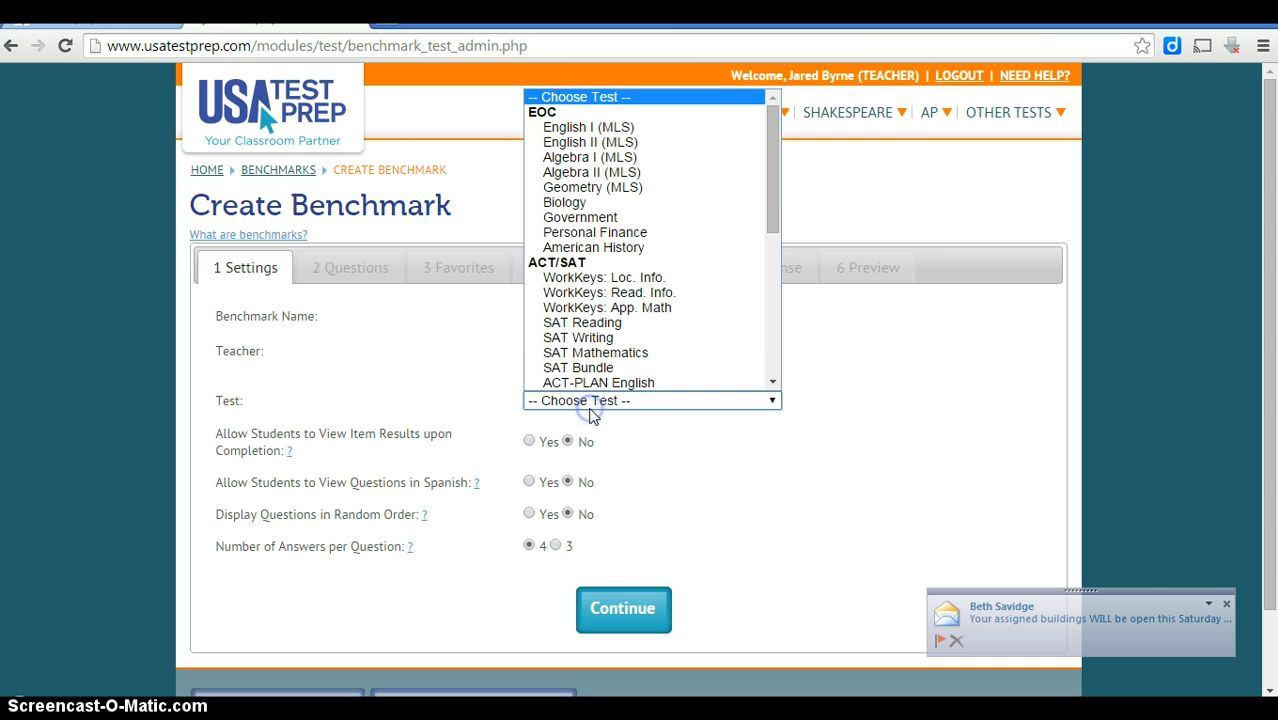
left_click(659, 228)
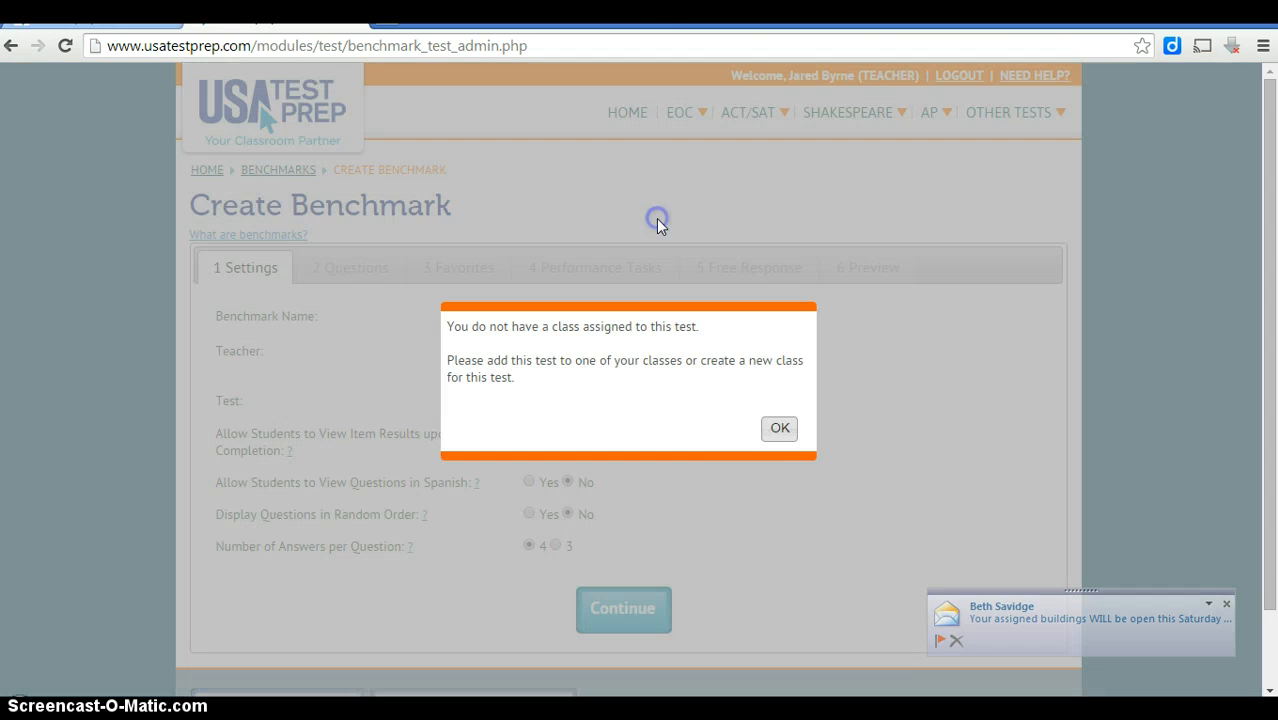
left_click(783, 433)
left_click(430, 416)
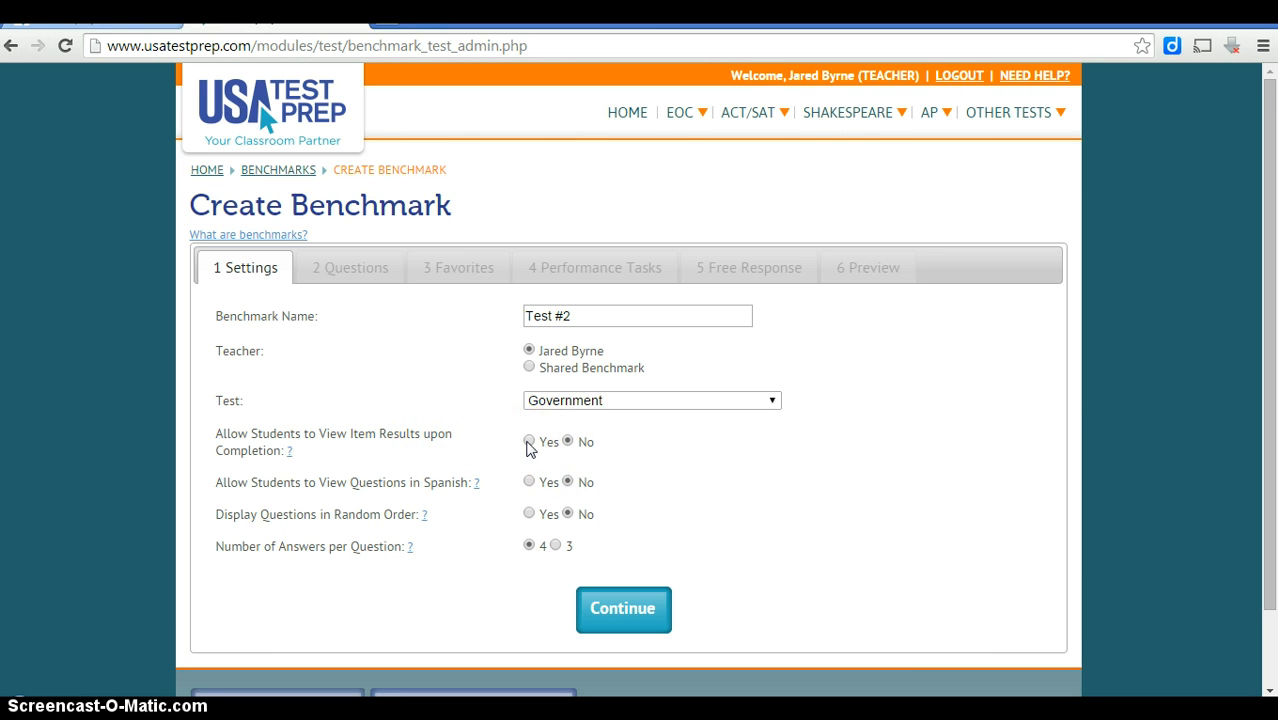
left_click(567, 442)
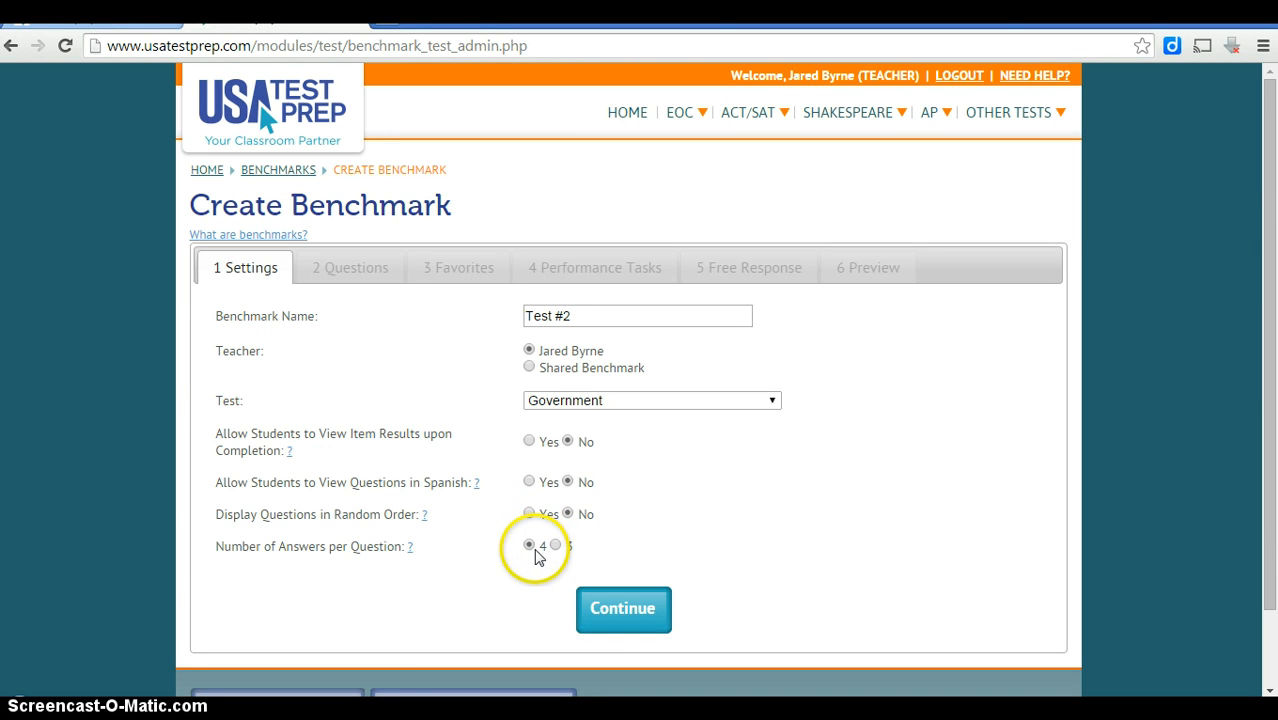
left_click(611, 620)
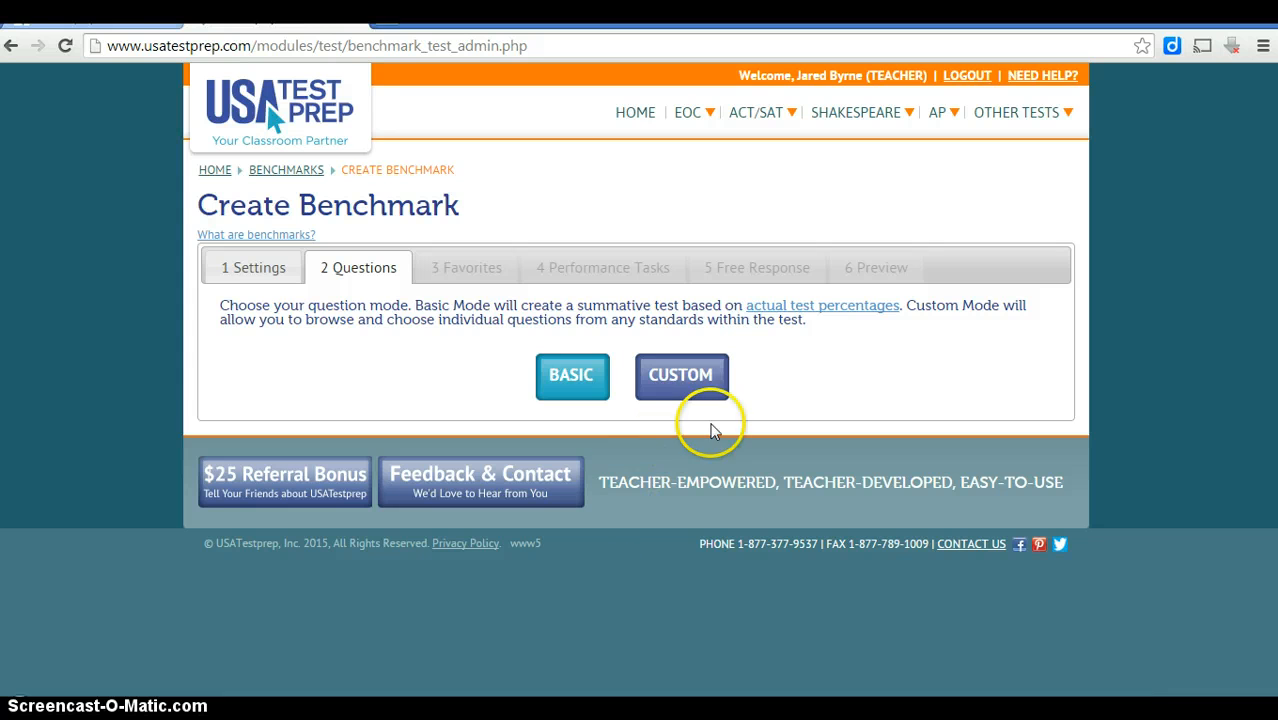
Choose Custom mode, pick the Principles & Processes strand, and expand (2.C.a) Process Of Government Systems.
left_click(703, 389)
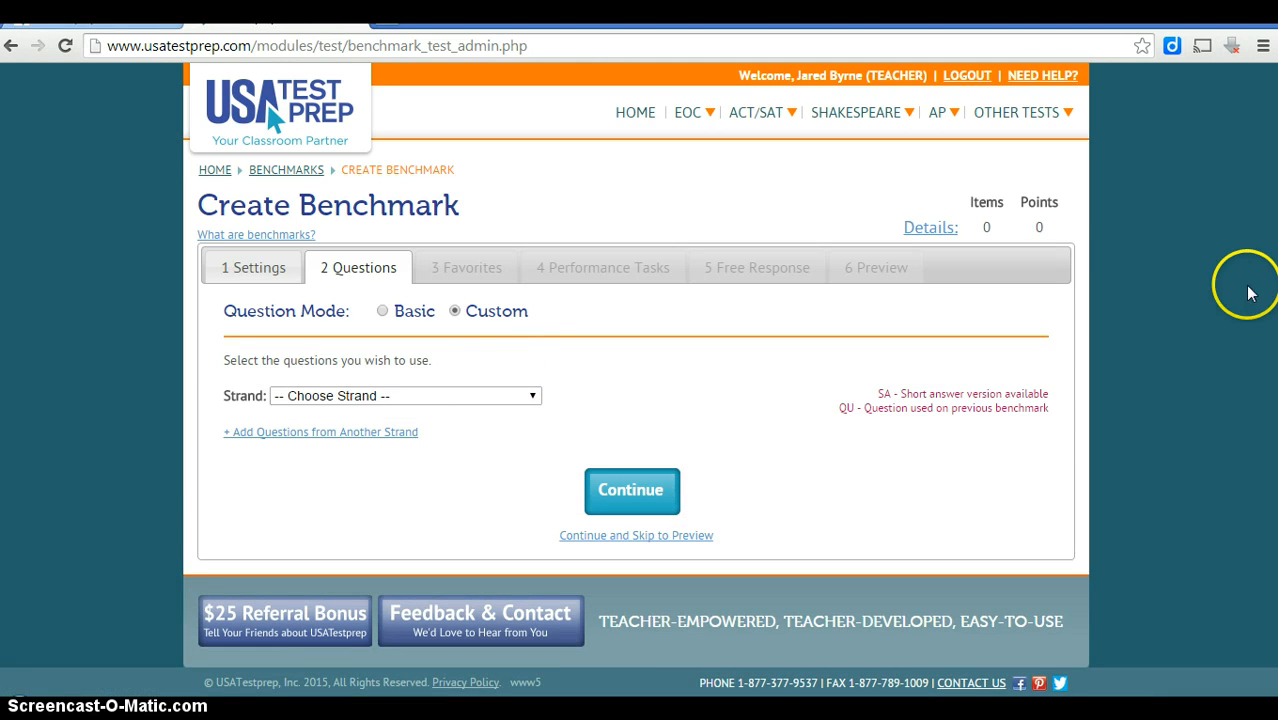
left_click(530, 401)
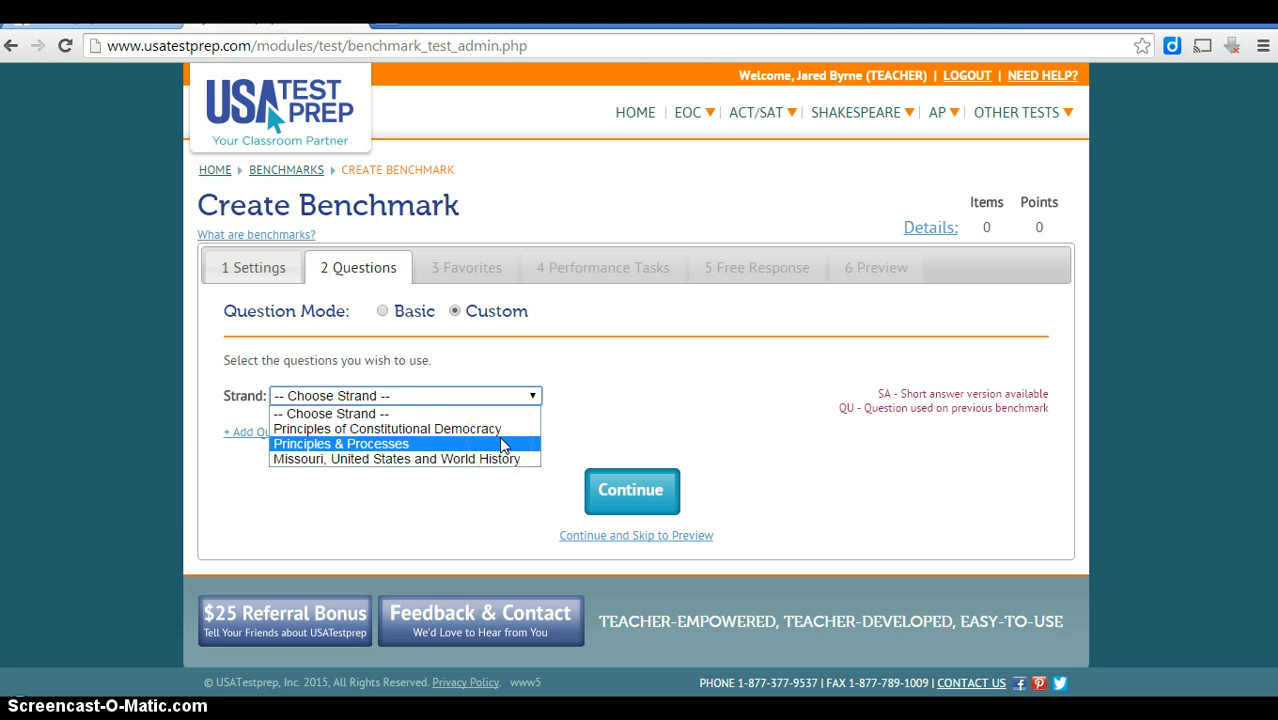
left_click(503, 444)
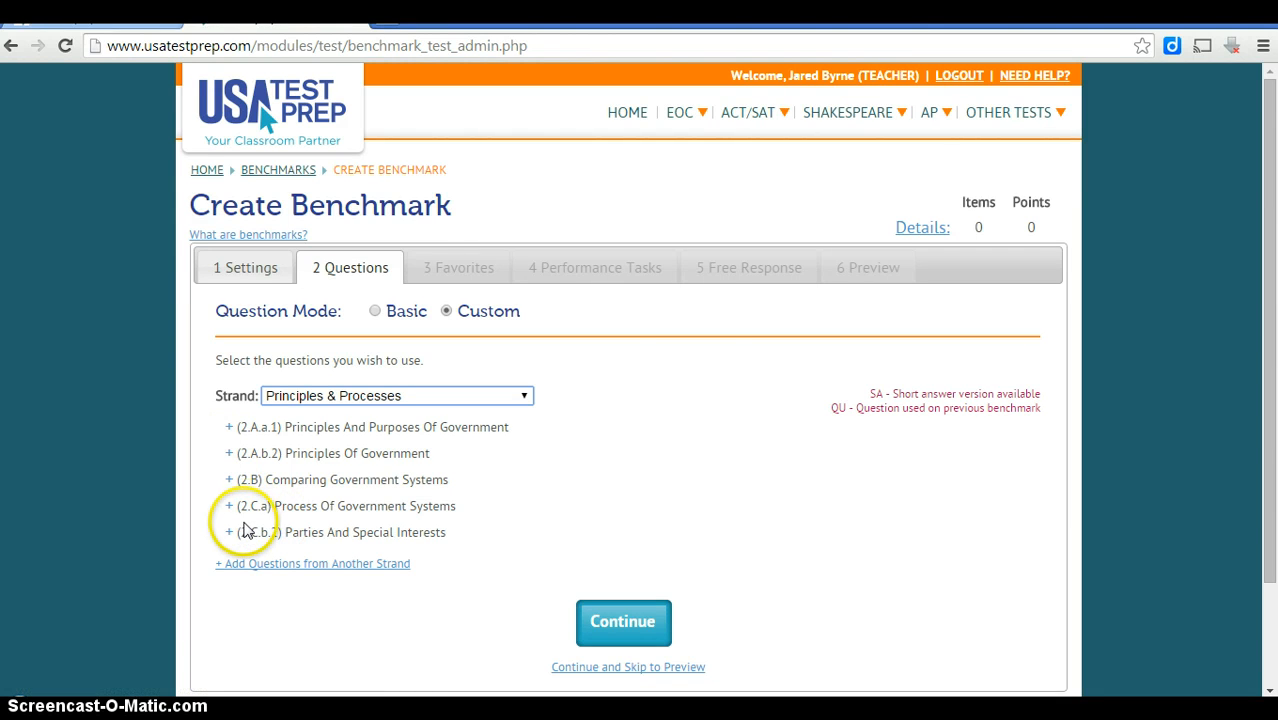
left_click(229, 509)
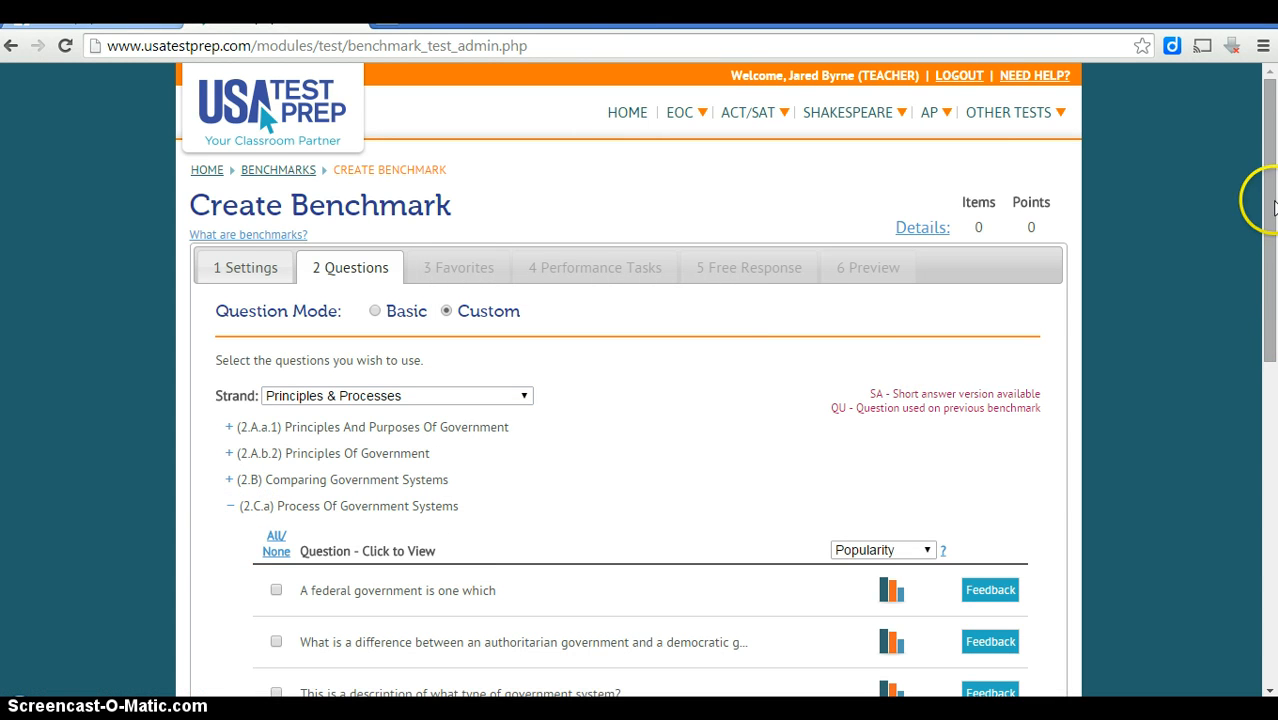
left_click_drag(1273, 205, 1241, 407)
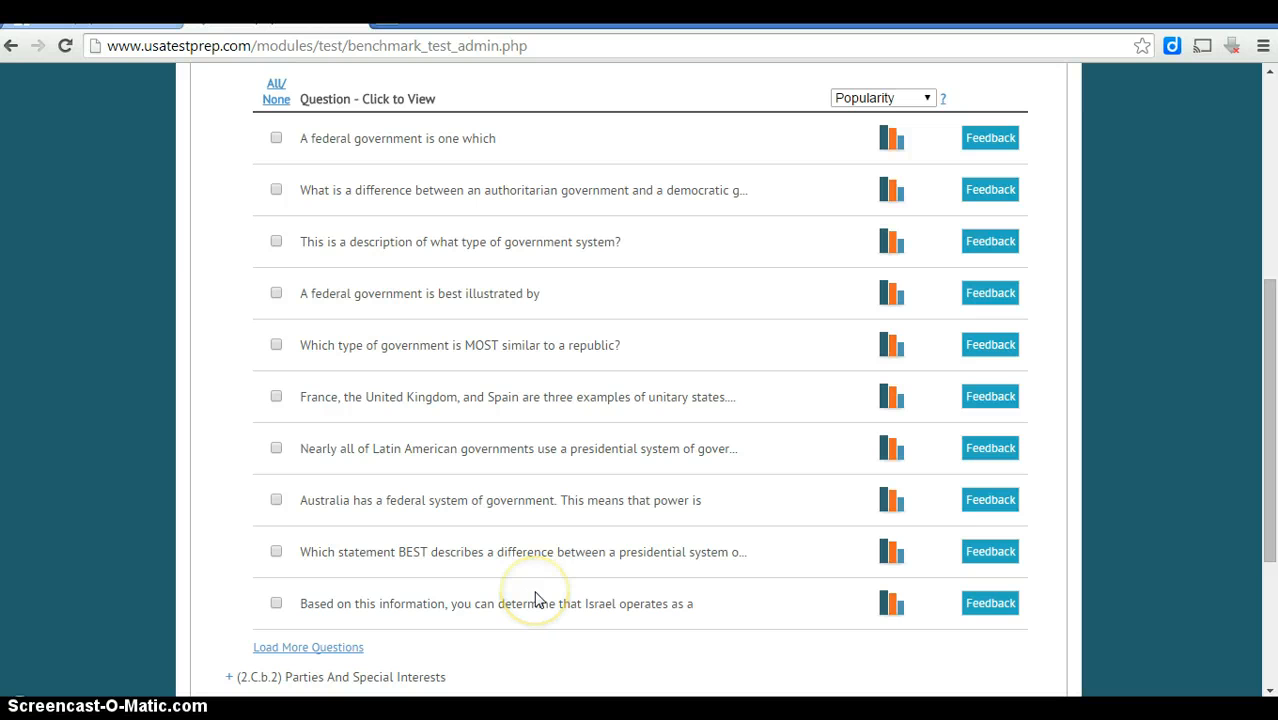
left_click_drag(1268, 518, 1272, 450)
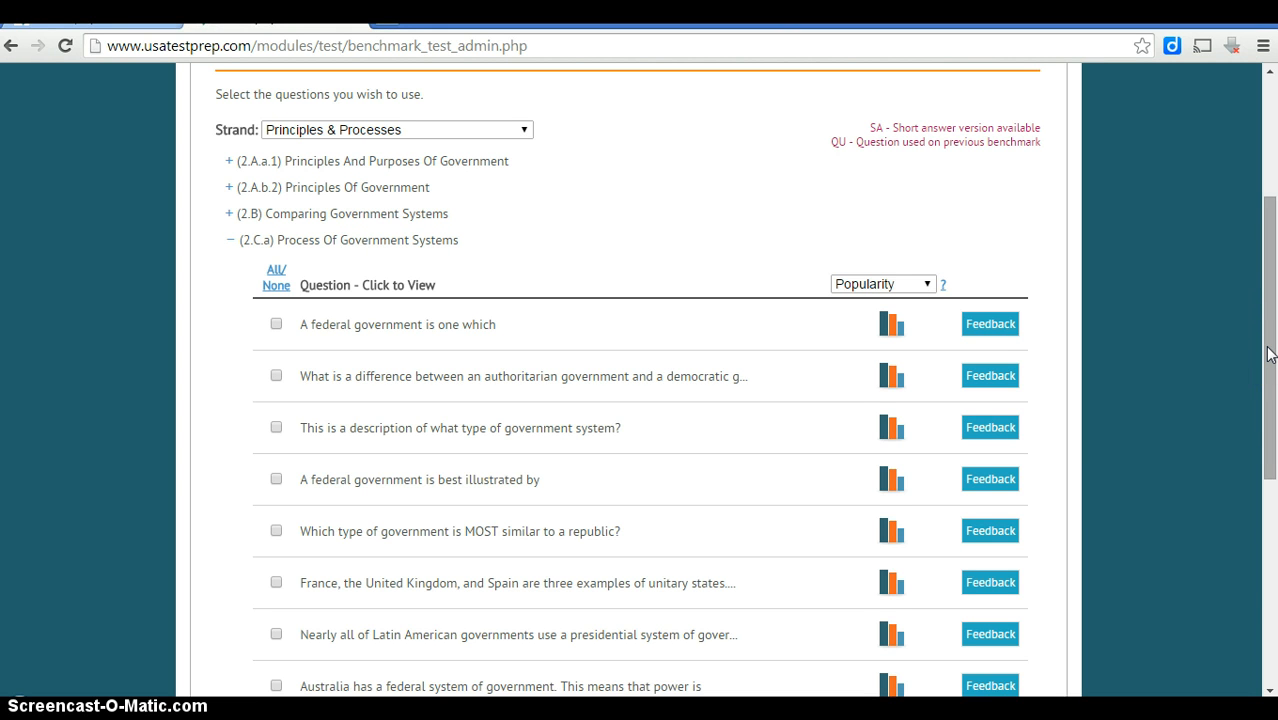
left_click_drag(1272, 352, 1268, 428)
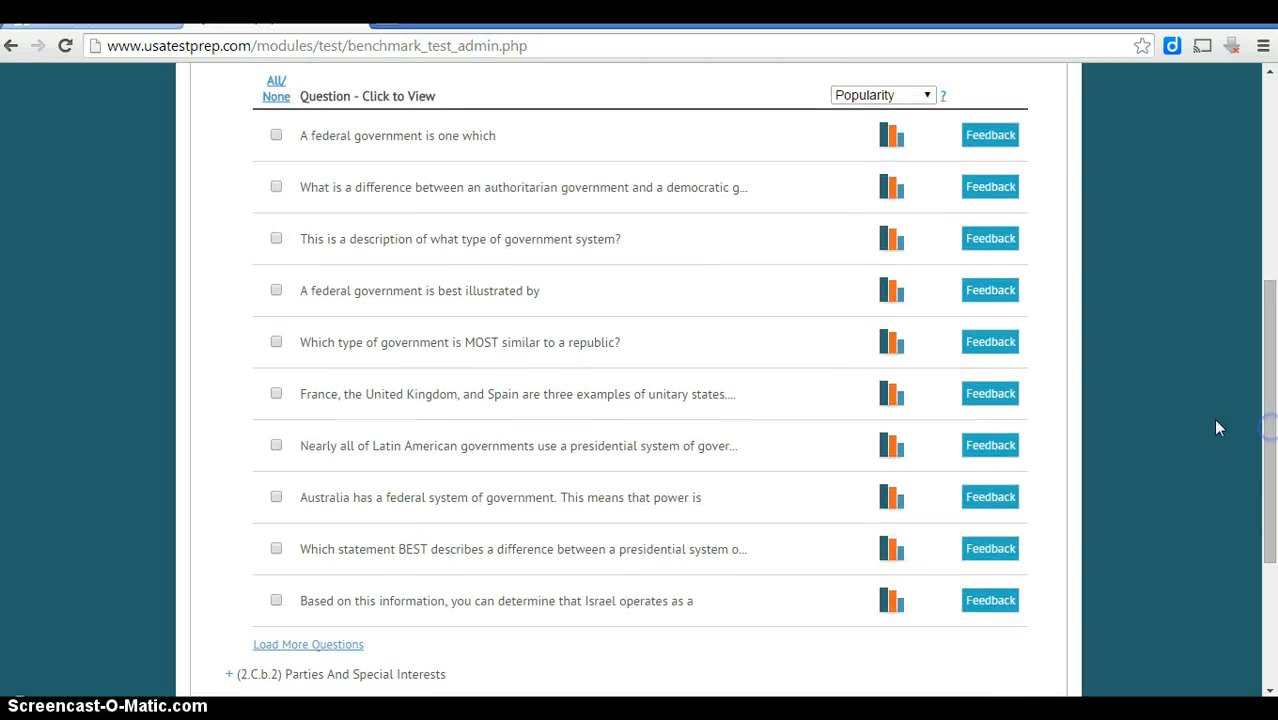
Preview the federal government and presidential-versus-parliamentary questions, toggling the latter to Spanish and back.
left_click(397, 137)
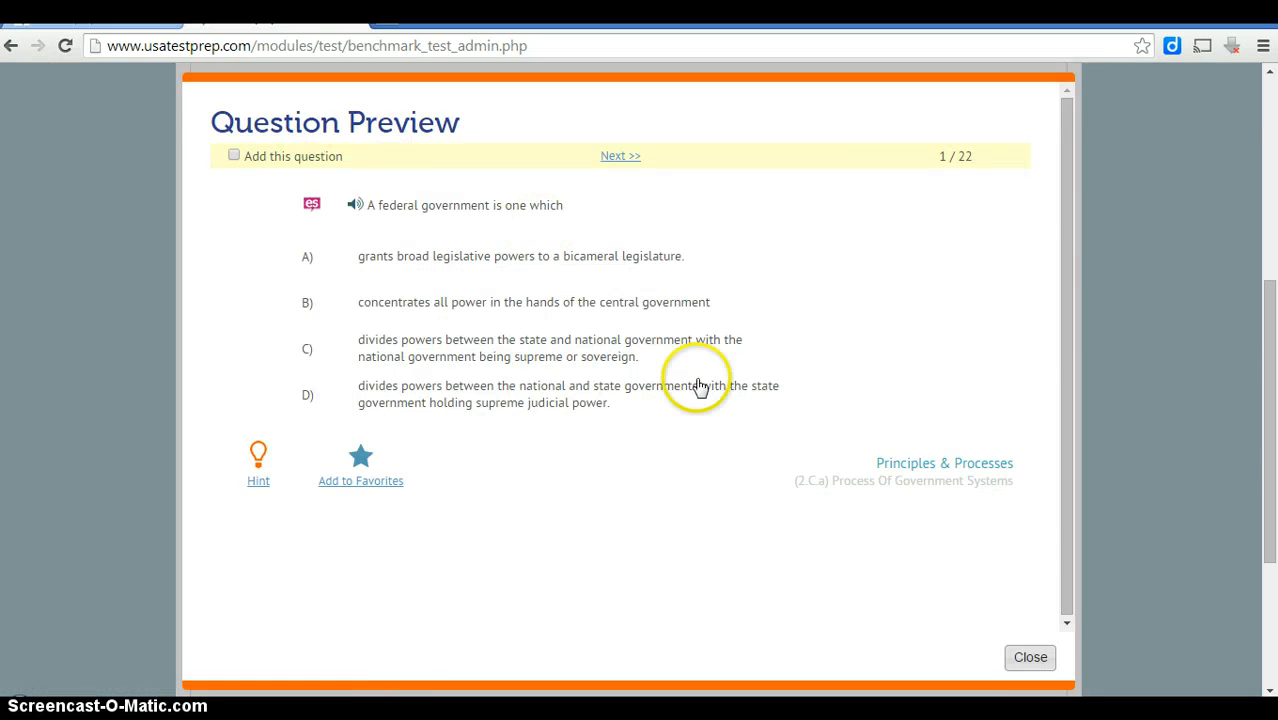
left_click(1030, 658)
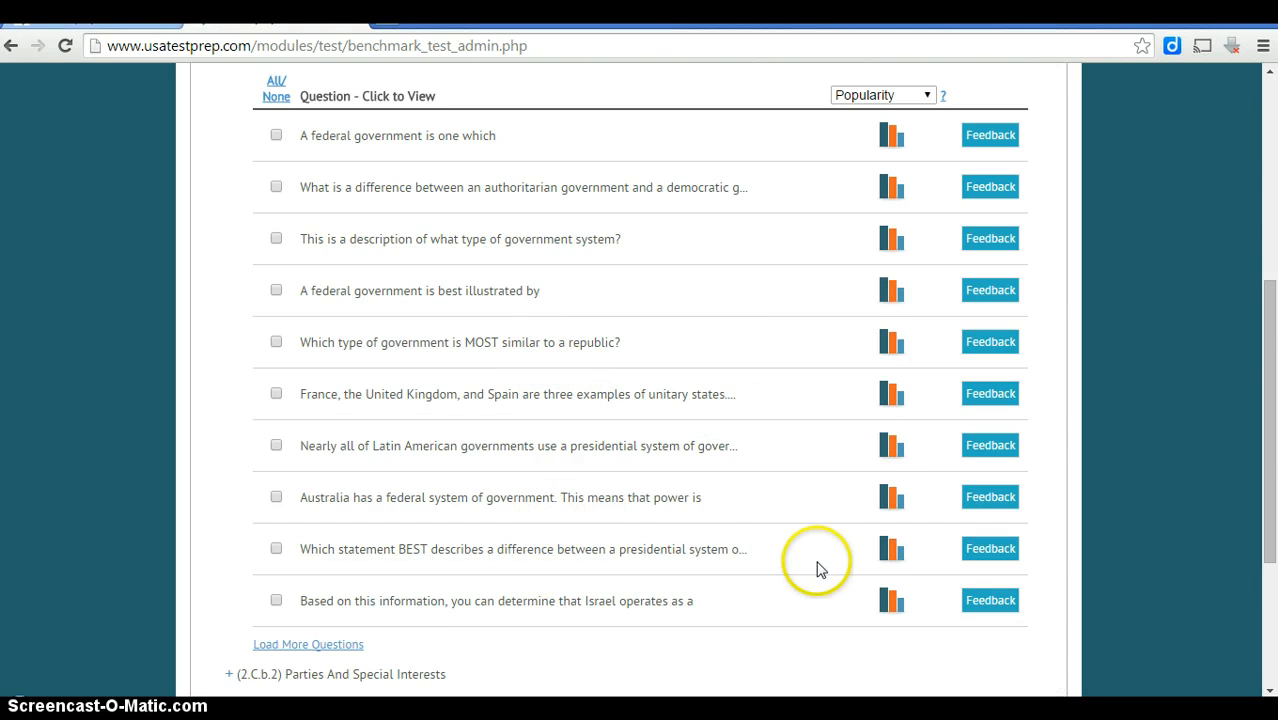
left_click(499, 553)
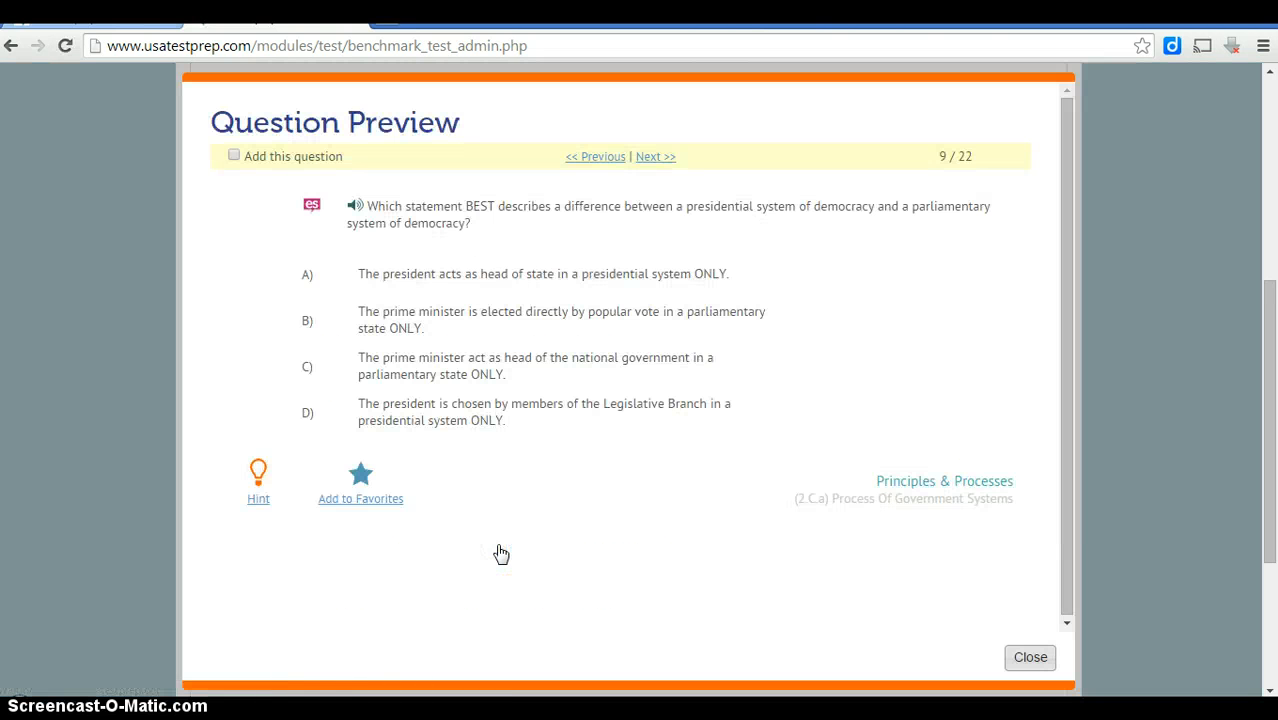
left_click(314, 207)
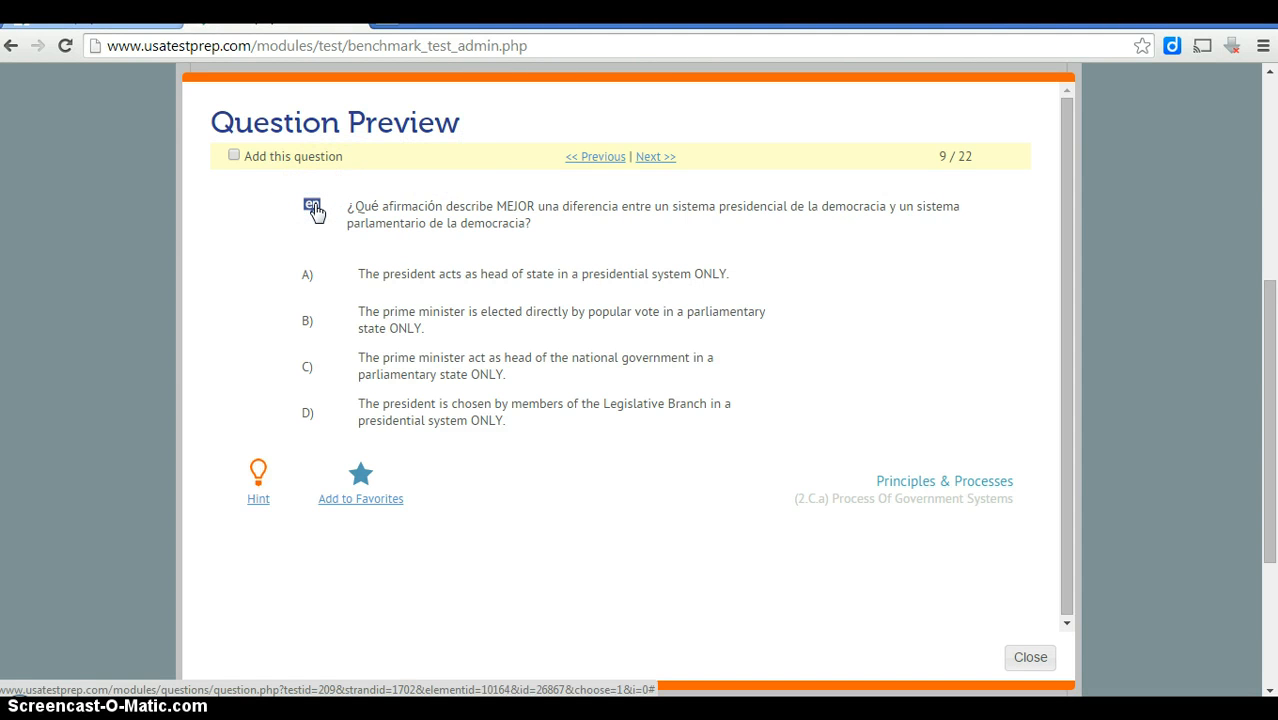
left_click(314, 208)
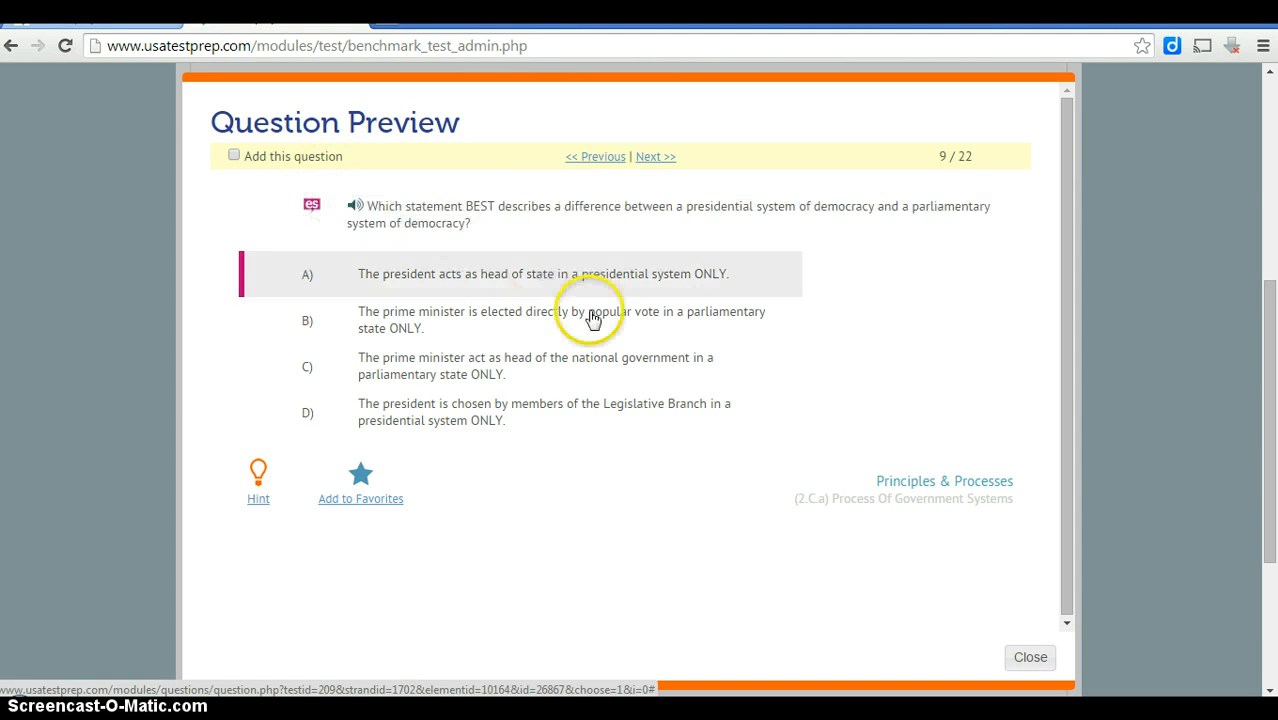
left_click(1013, 657)
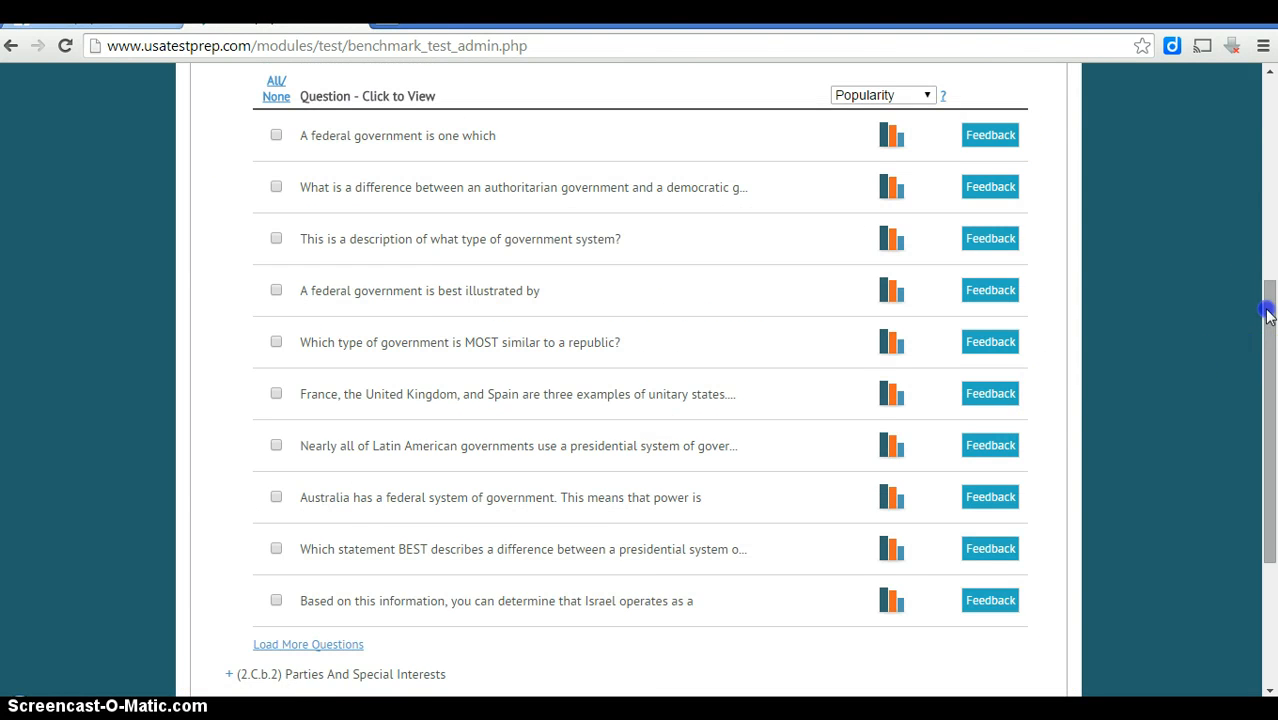
Load more questions into the 2.C.a list twice and scroll back to the top.
scroll(699, 509, "down", 1)
left_click(360, 576)
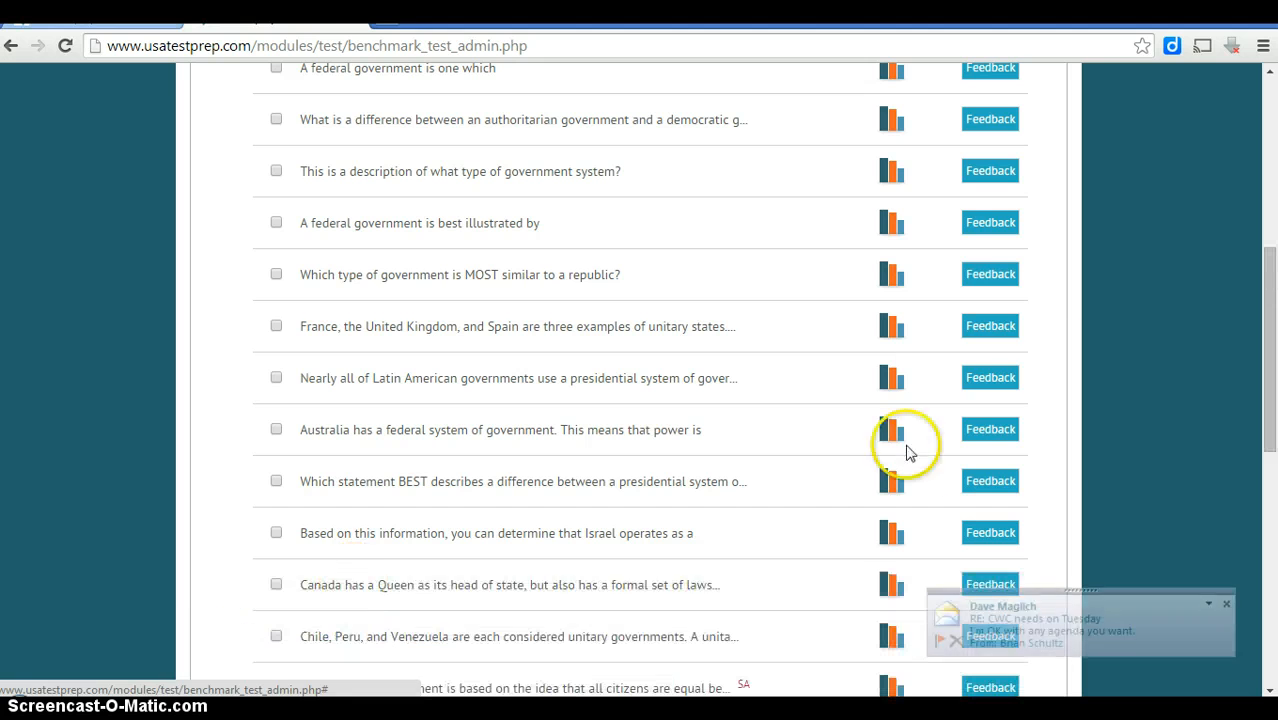
left_click_drag(1266, 330, 1248, 483)
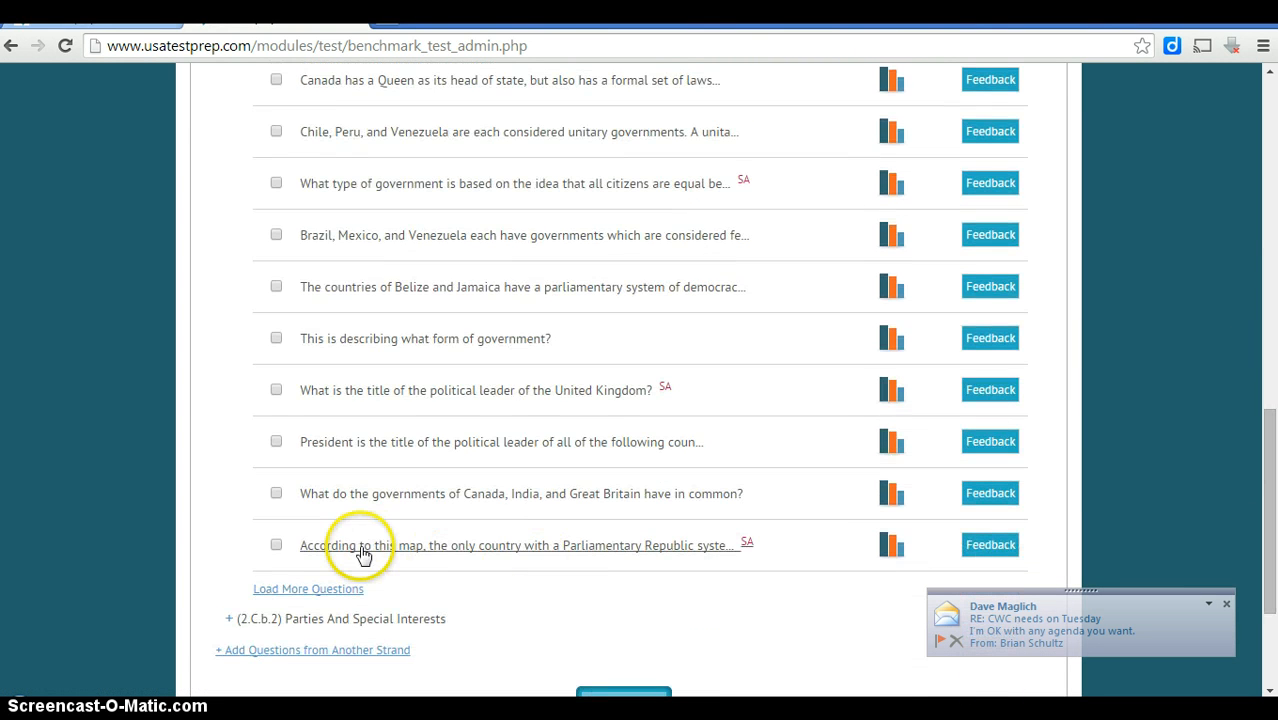
left_click(336, 590)
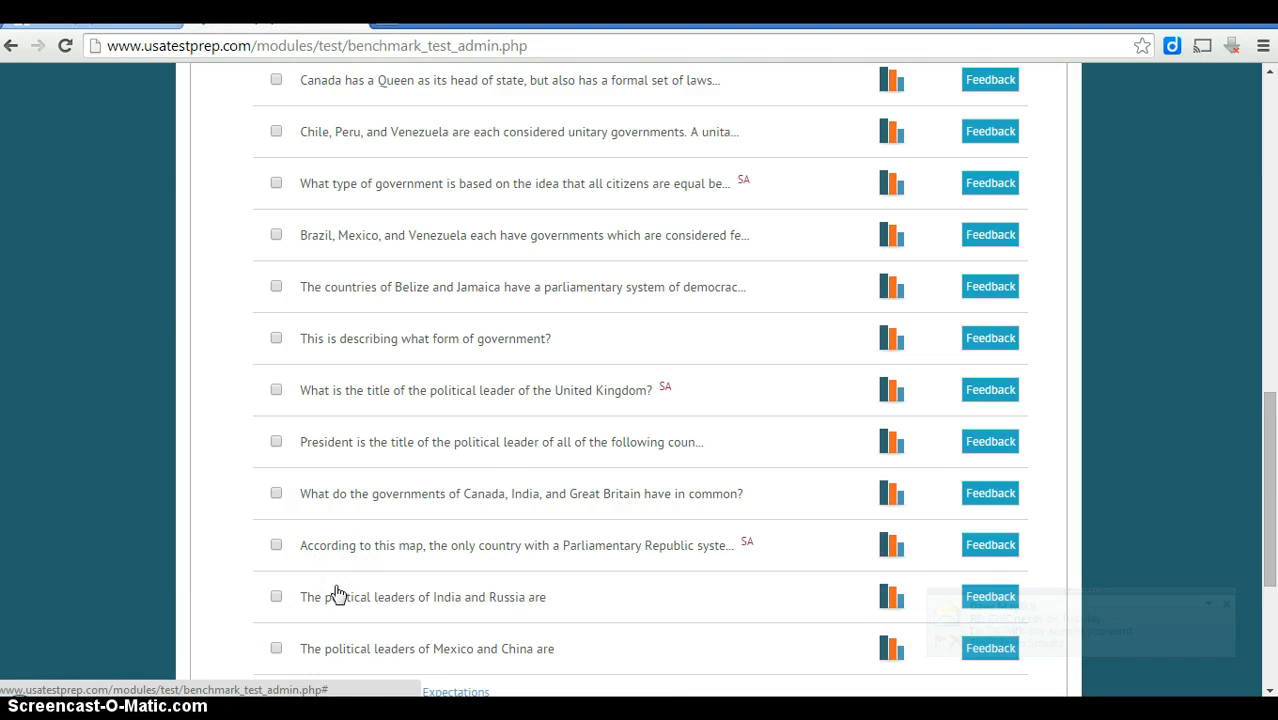
left_click_drag(1260, 428, 1232, 578)
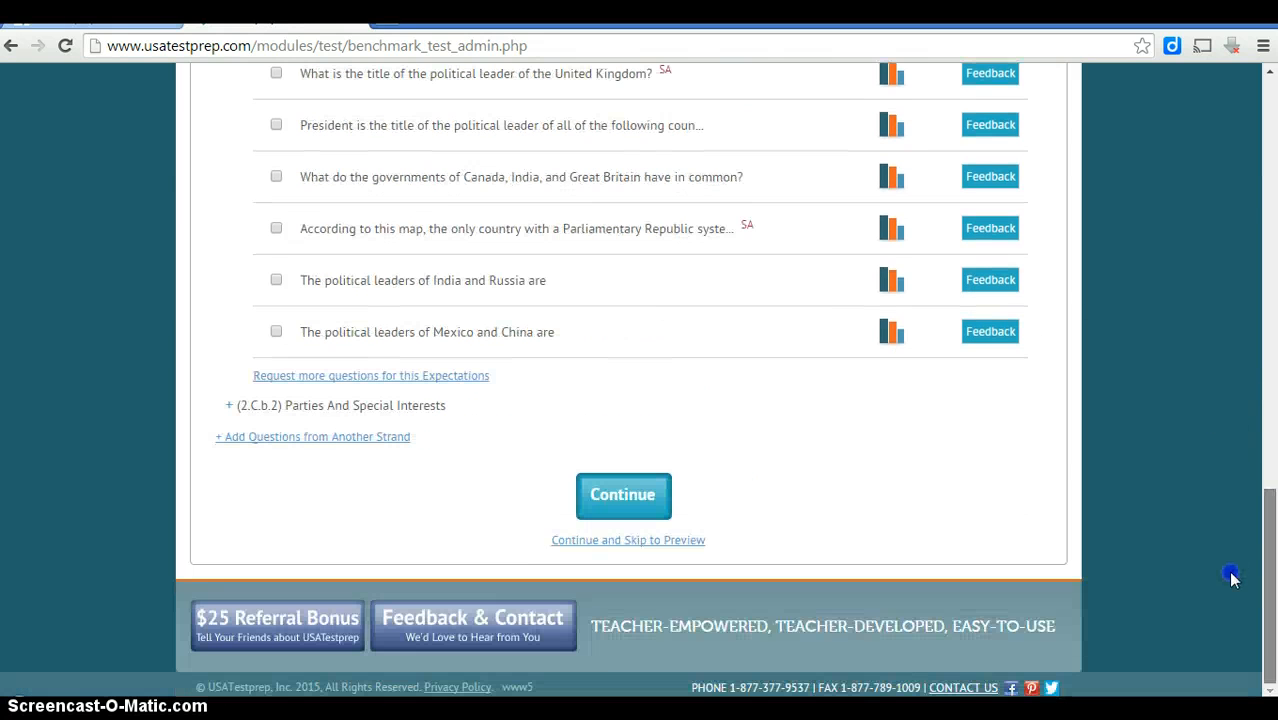
scroll(1232, 548, "up", 3)
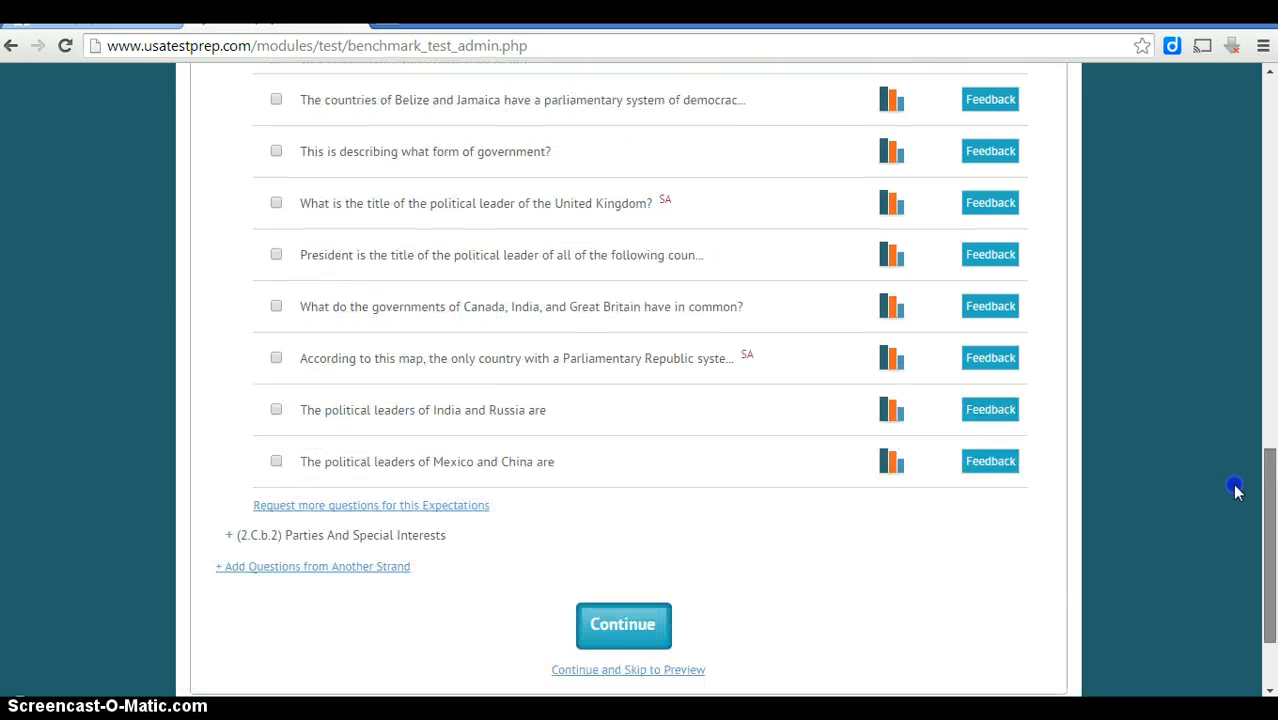
left_click_drag(1236, 484, 1250, 145)
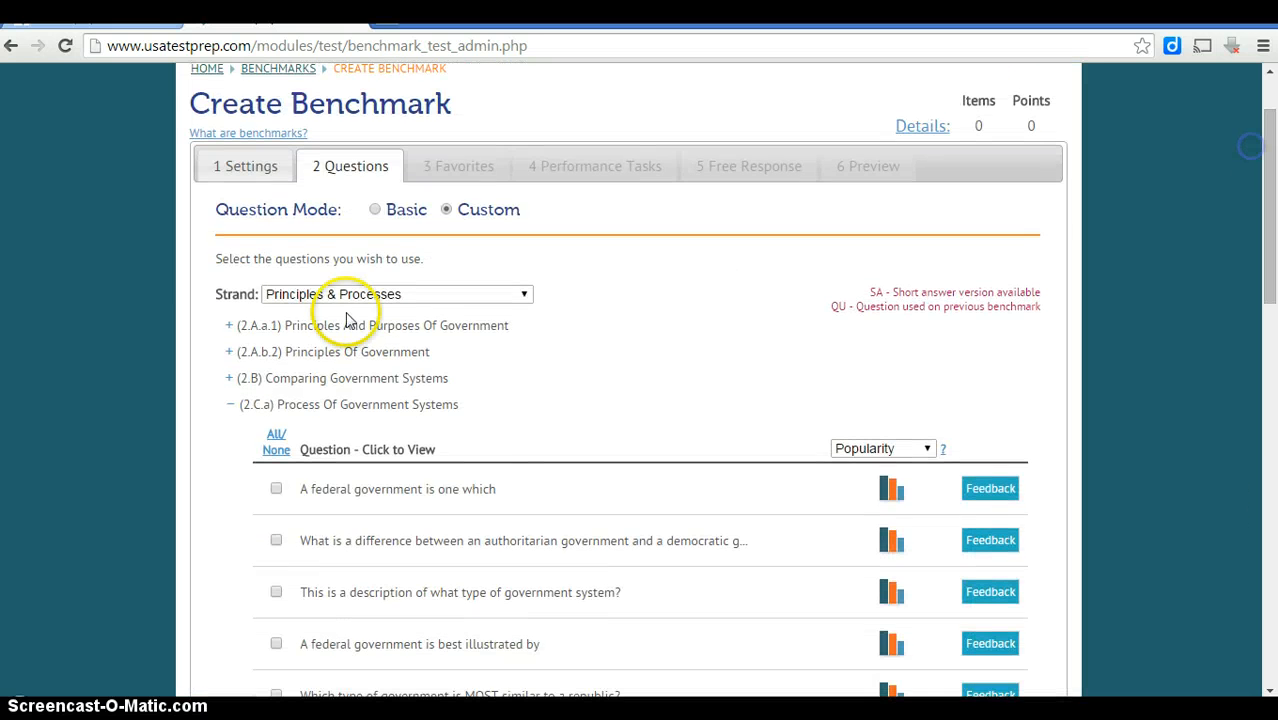
Expand Principles Of Government and preview the presidential veto and chart-title questions.
left_click(229, 404)
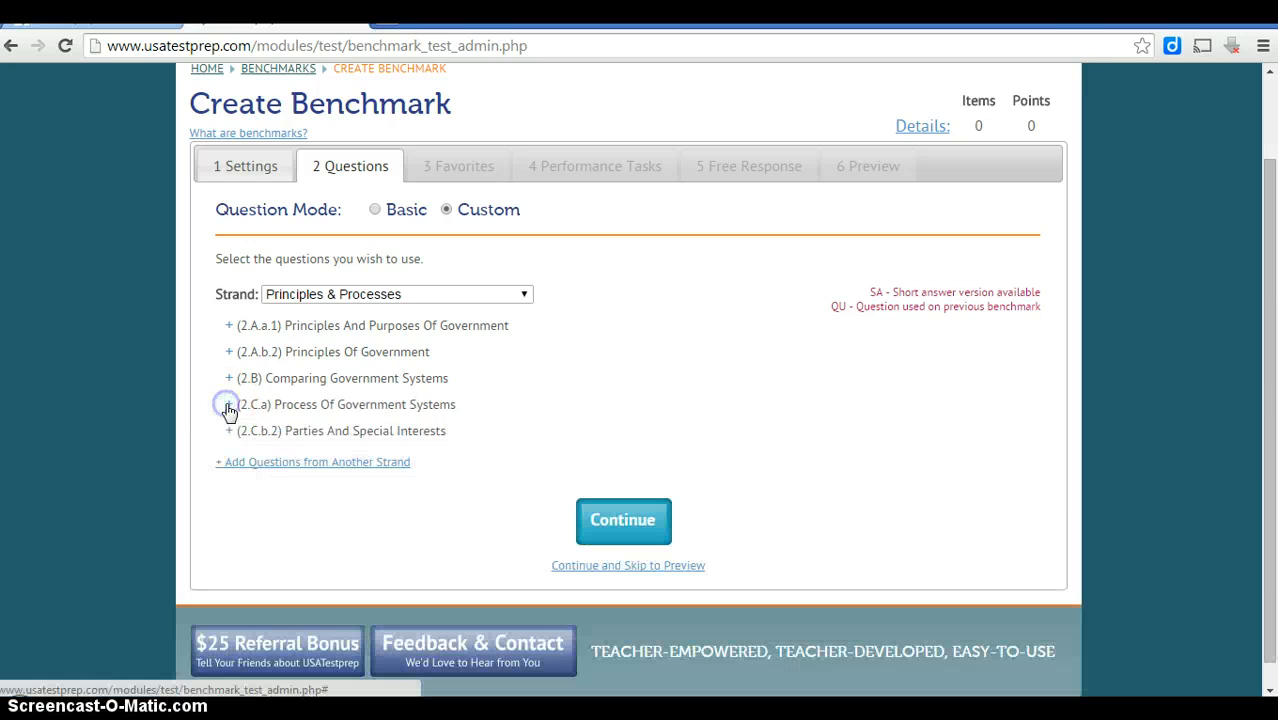
left_click(231, 356)
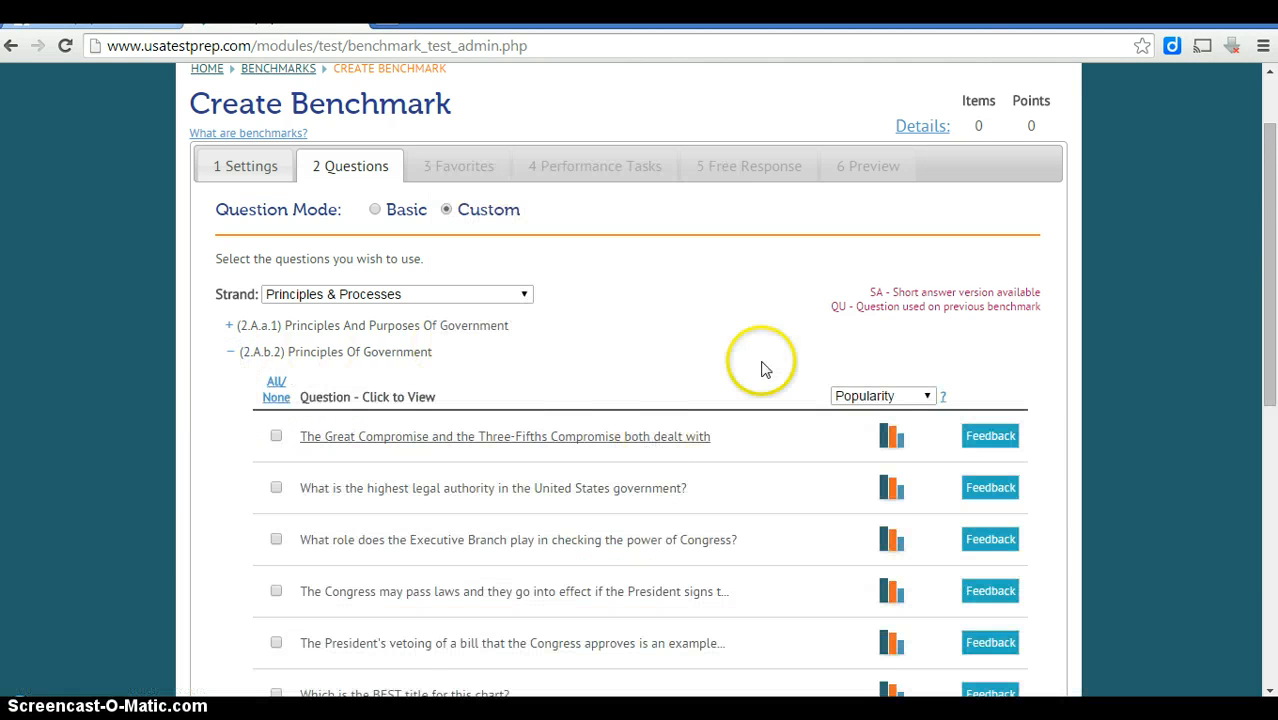
left_click_drag(1270, 183, 1272, 195)
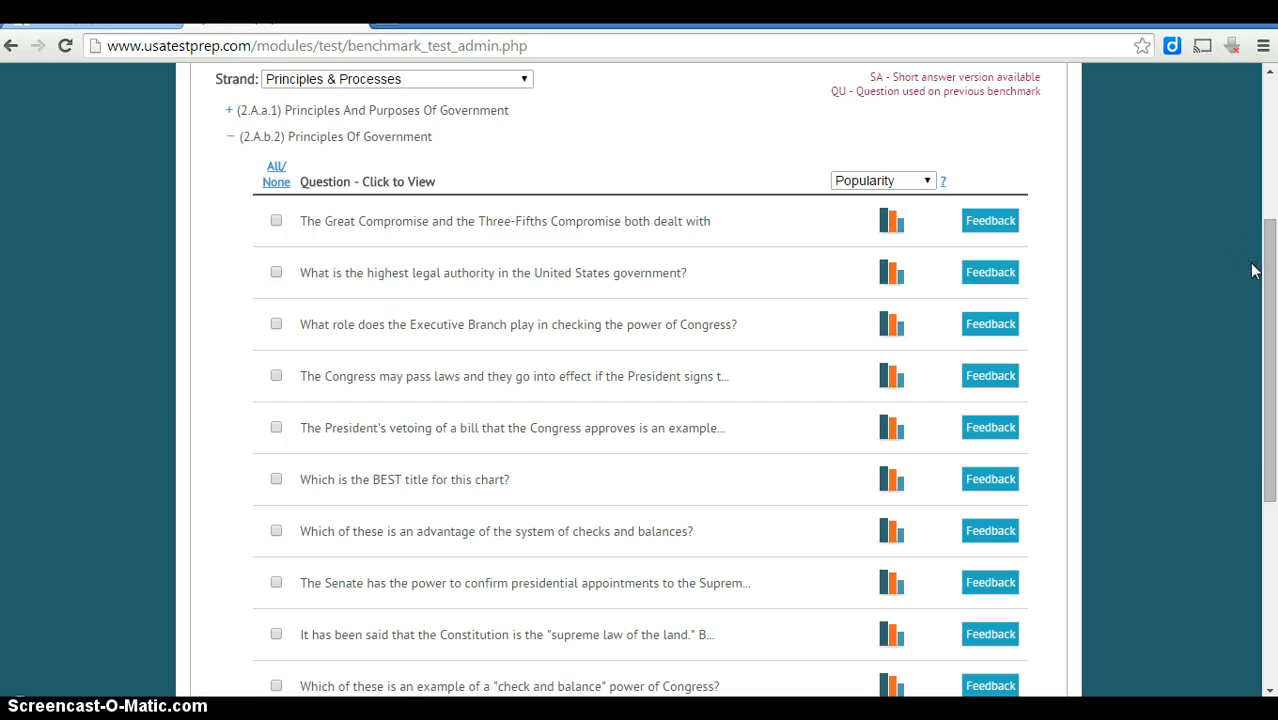
mouse_move(1258, 272)
left_mouse_down()
mouse_move(1260, 362)
mouse_move(1258, 348)
left_mouse_up()
left_click(465, 244)
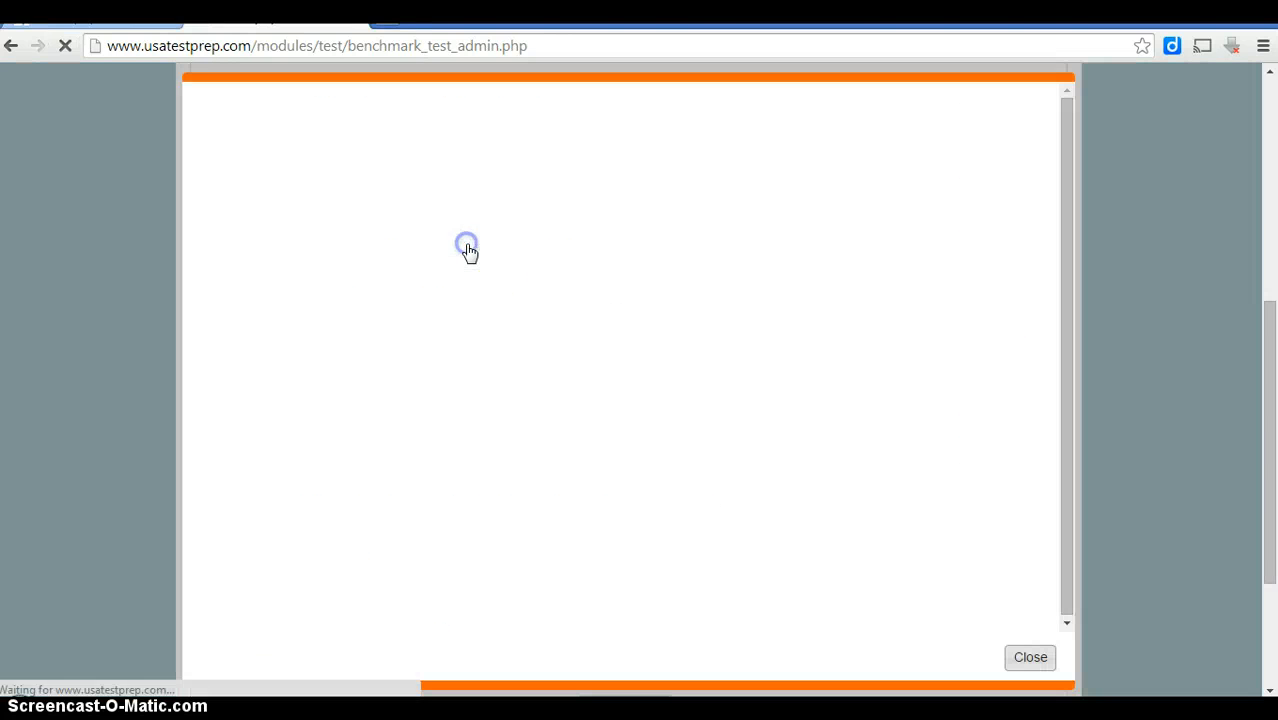
left_click(1027, 664)
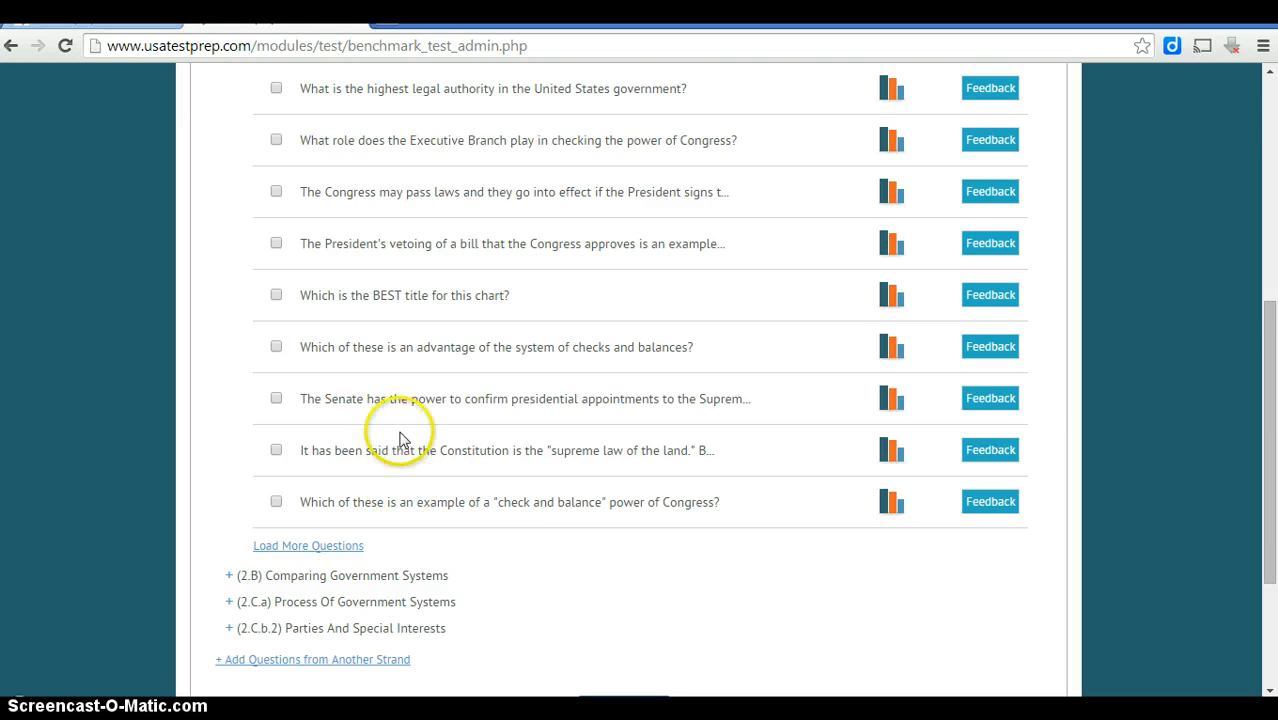
left_click(394, 307)
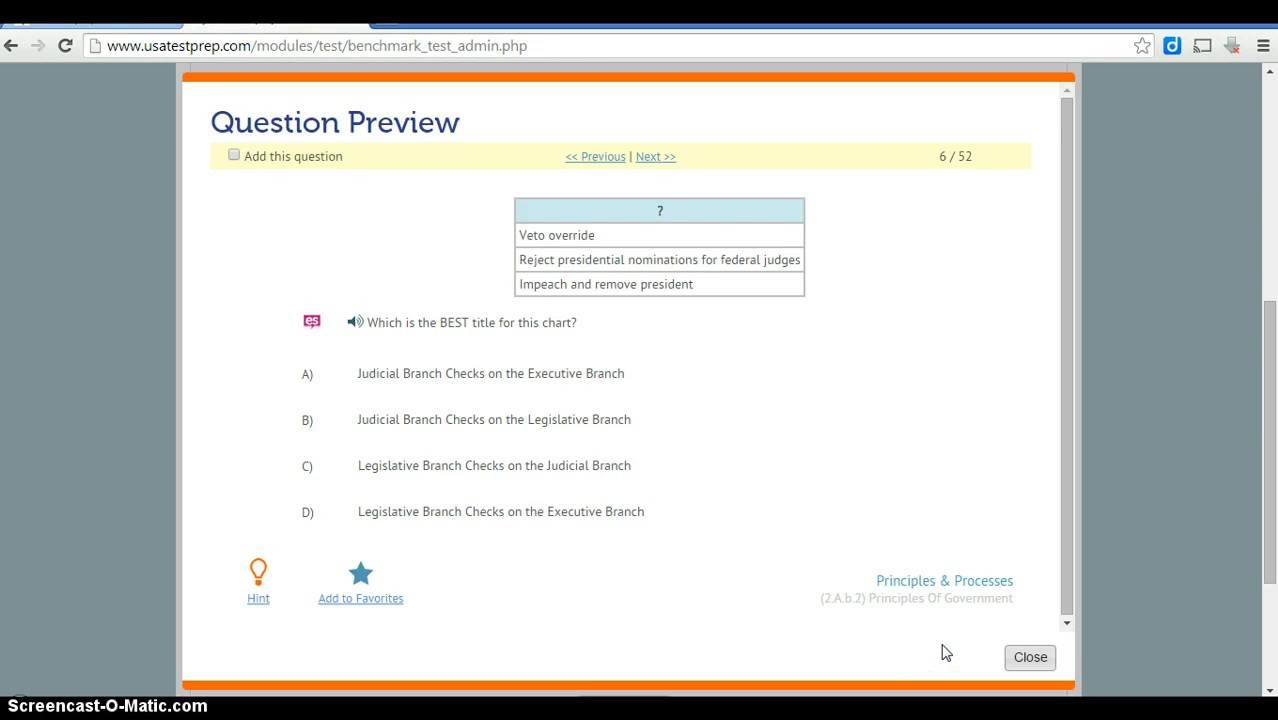
left_click(1025, 656)
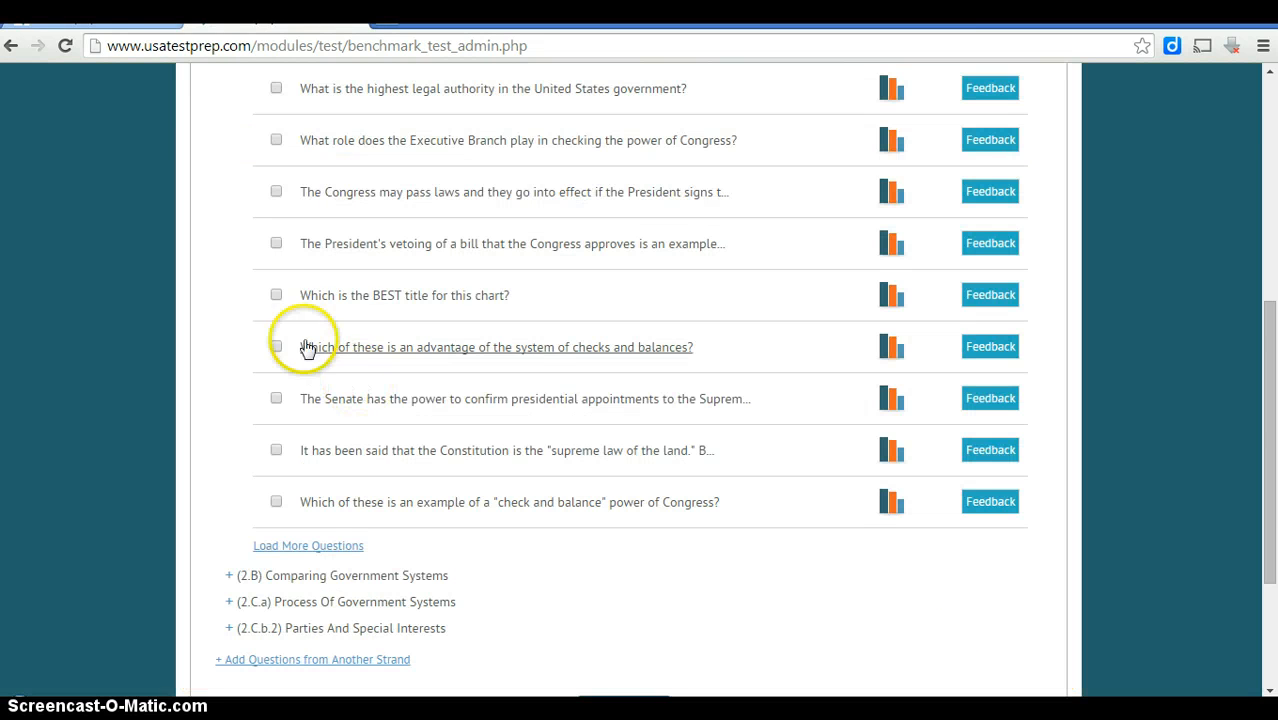
Check the chart-title, checks-and-balances, veto and Congress-laws questions, plus the first Parties And Special Interests question.
left_click(276, 295)
left_click(276, 347)
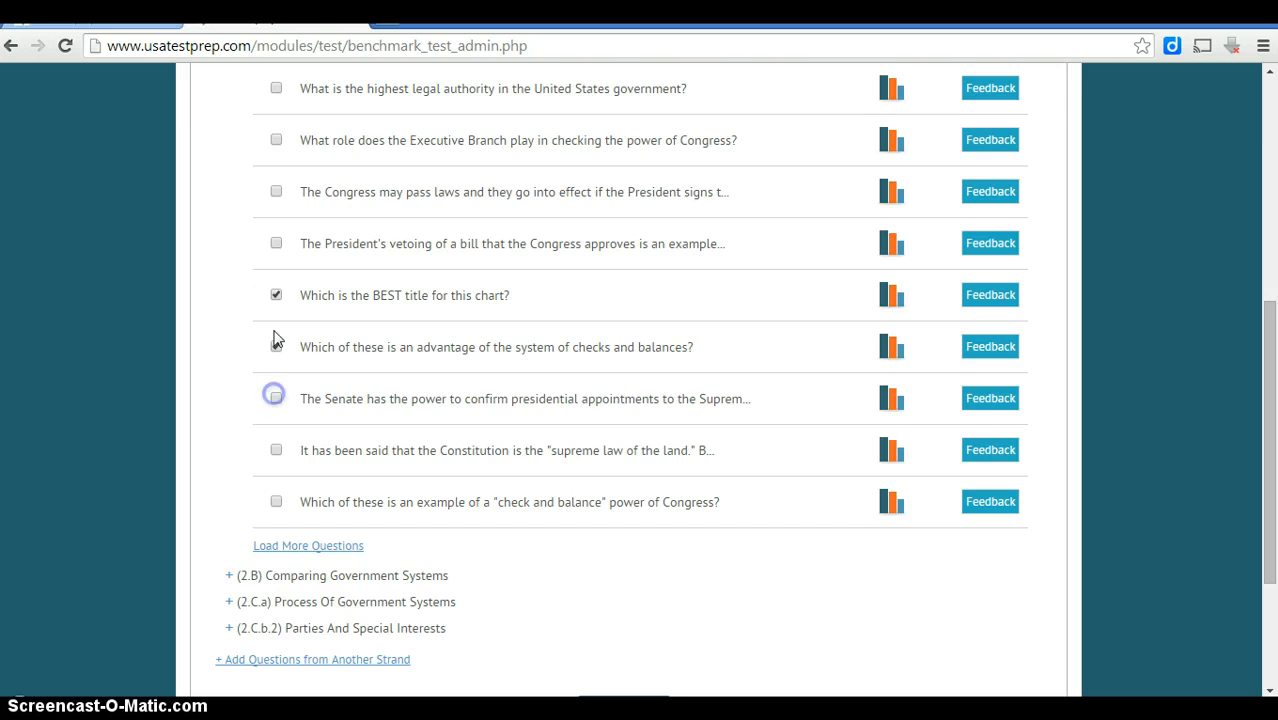
left_click(276, 243)
left_click(276, 194)
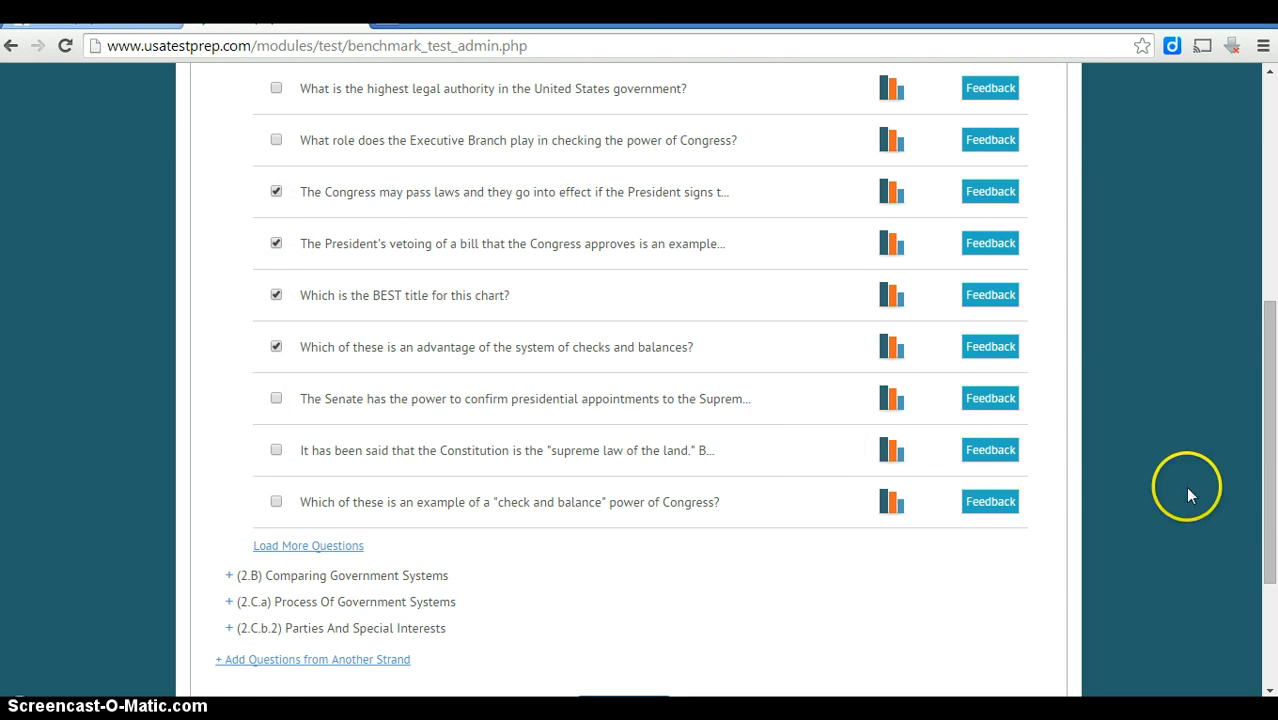
left_click_drag(1264, 494, 1232, 550)
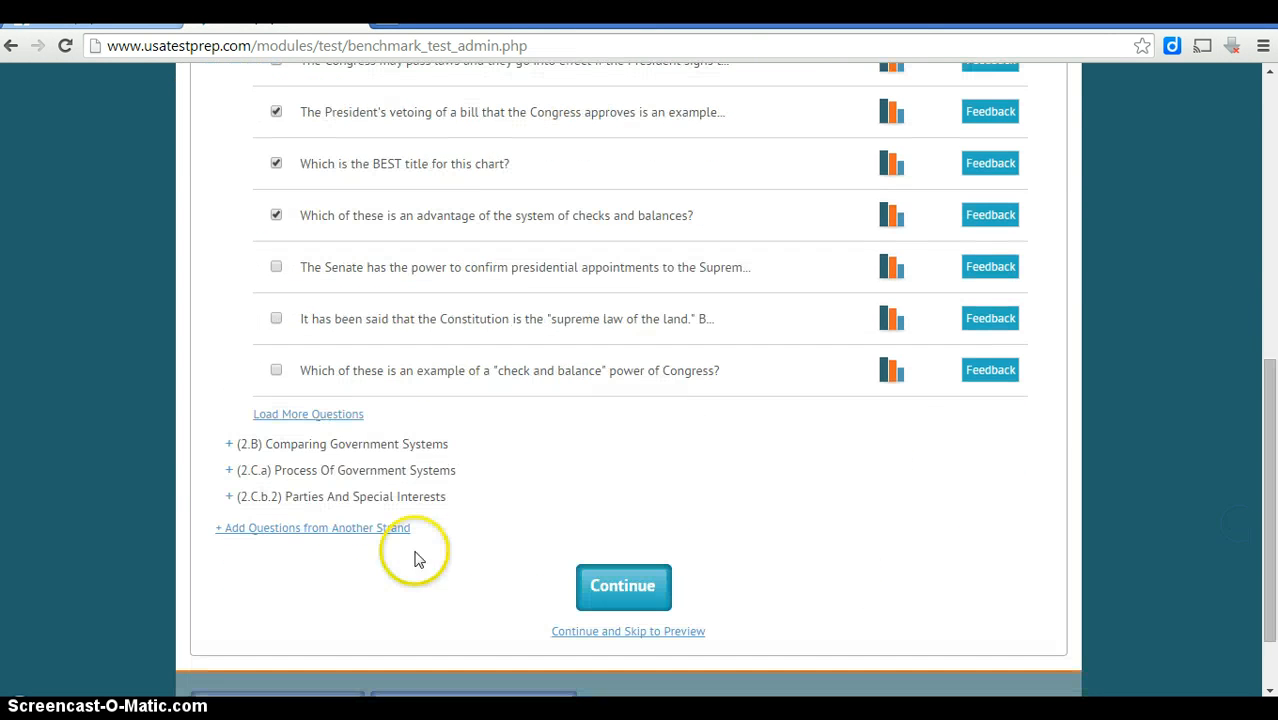
left_click(236, 498)
left_click(276, 581)
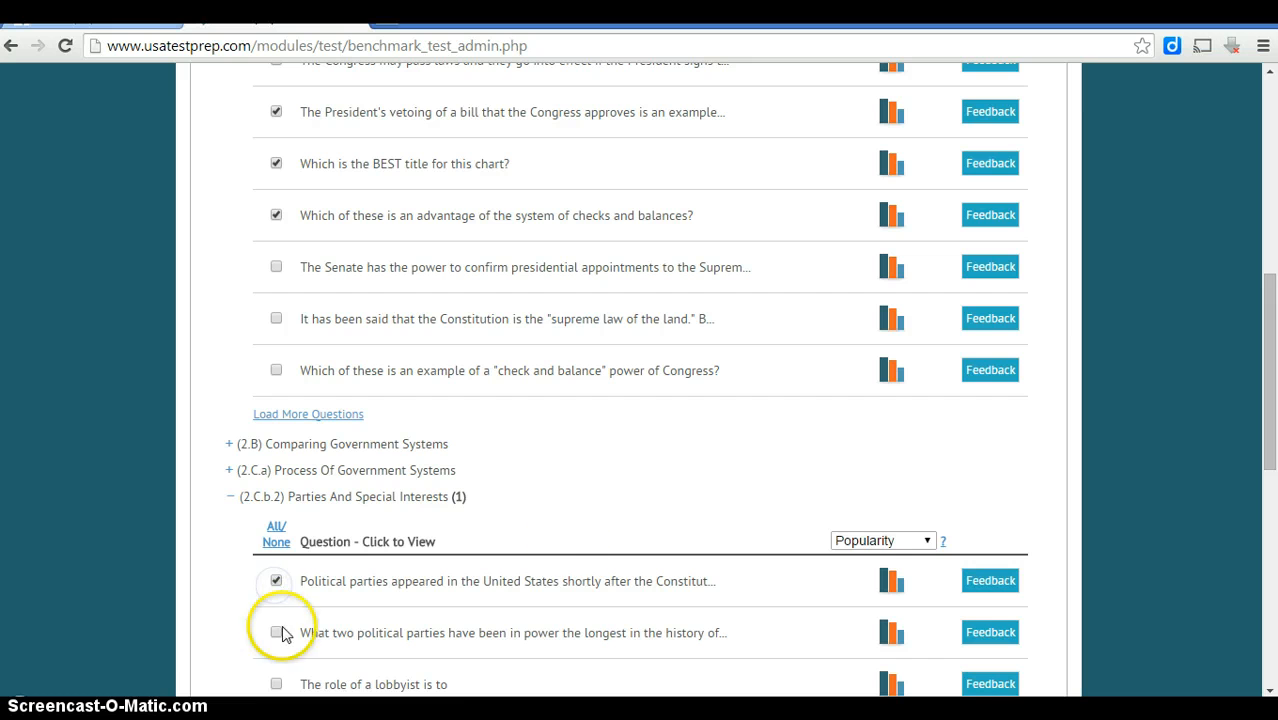
left_click_drag(1257, 283, 1198, 509)
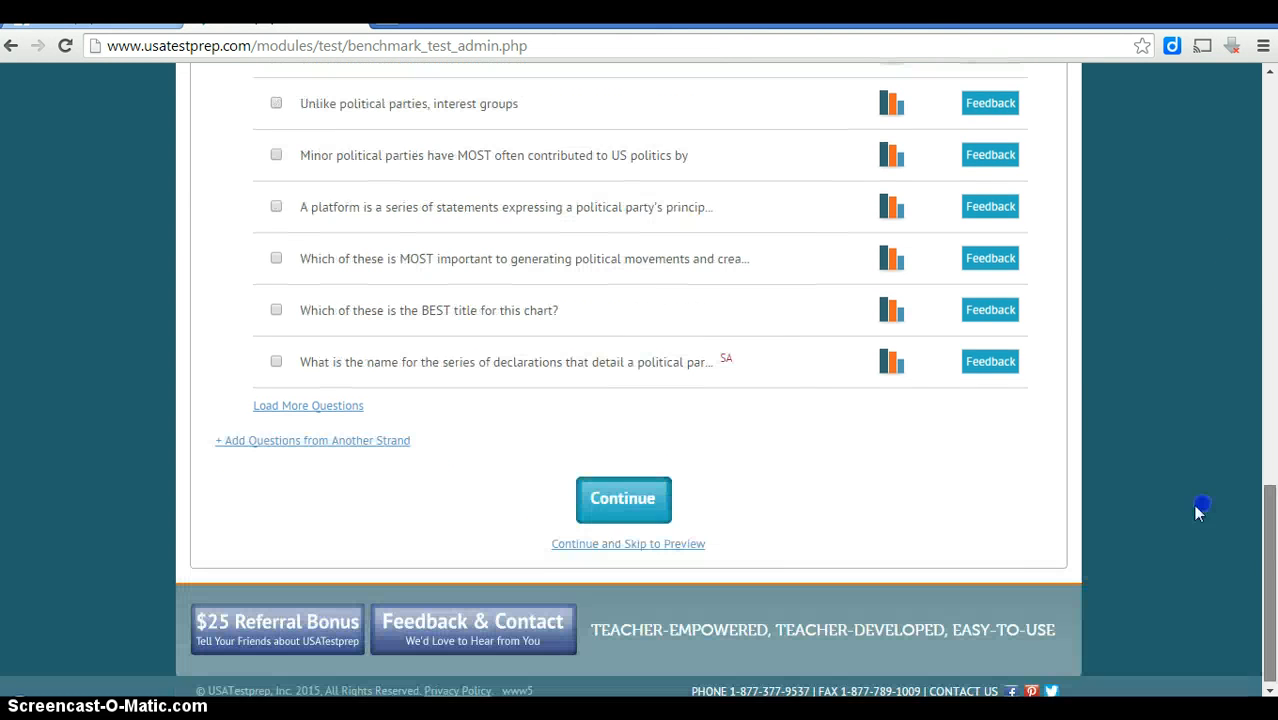
Continue past question selection, answer NO to favorite questions and YES to performance tasks.
left_click(610, 495)
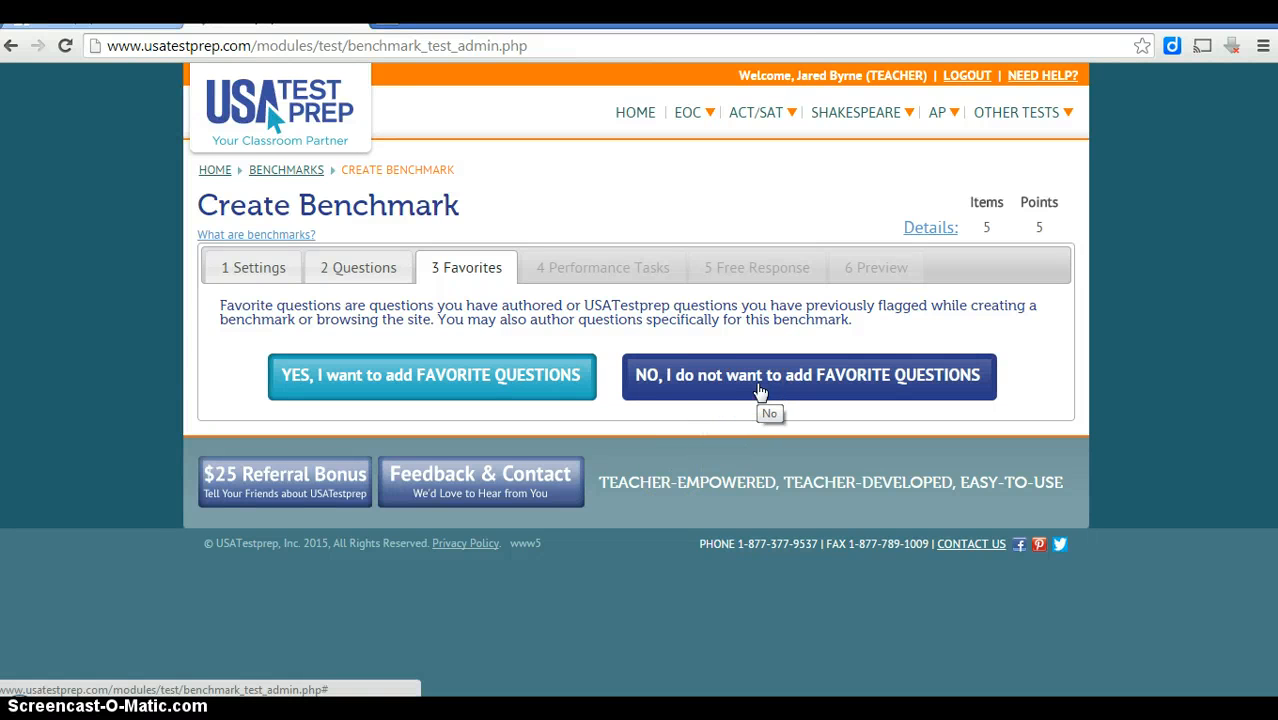
left_click(760, 390)
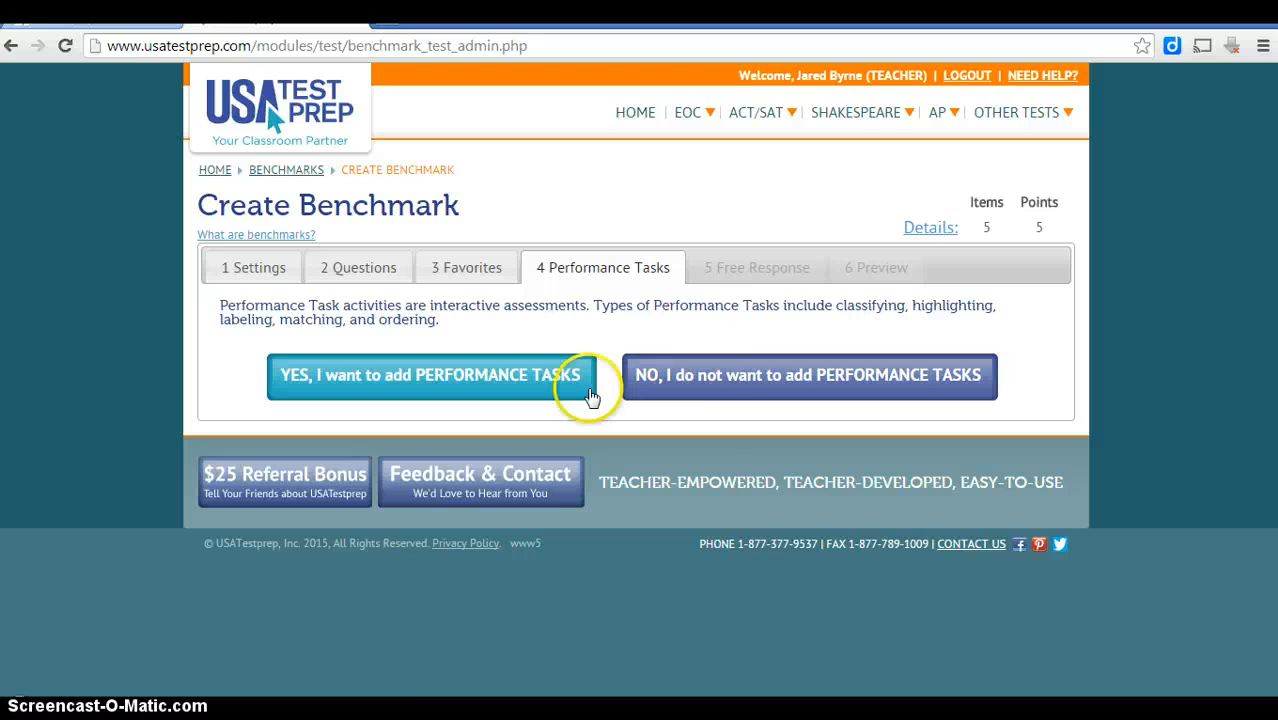
left_click(491, 376)
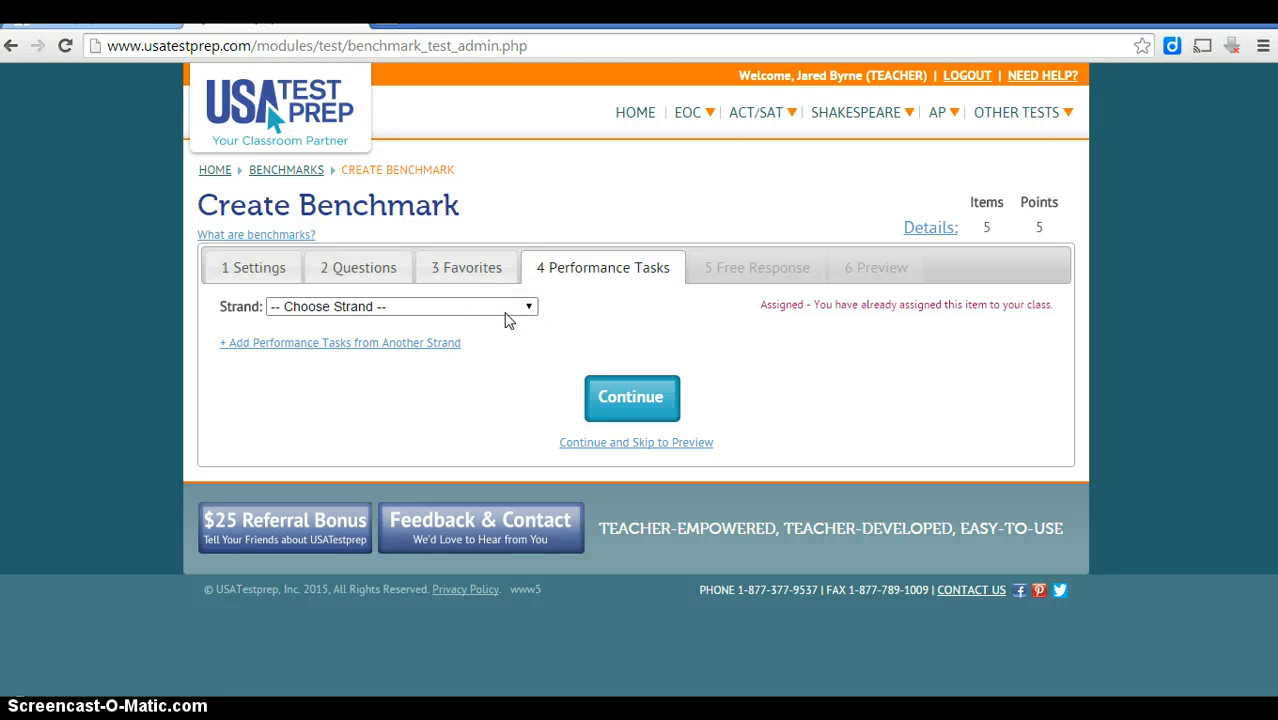
Filter to the Principles of Constitutional Democracy strand, expand (1.A), and preview Checks and Balances.
left_click(505, 316)
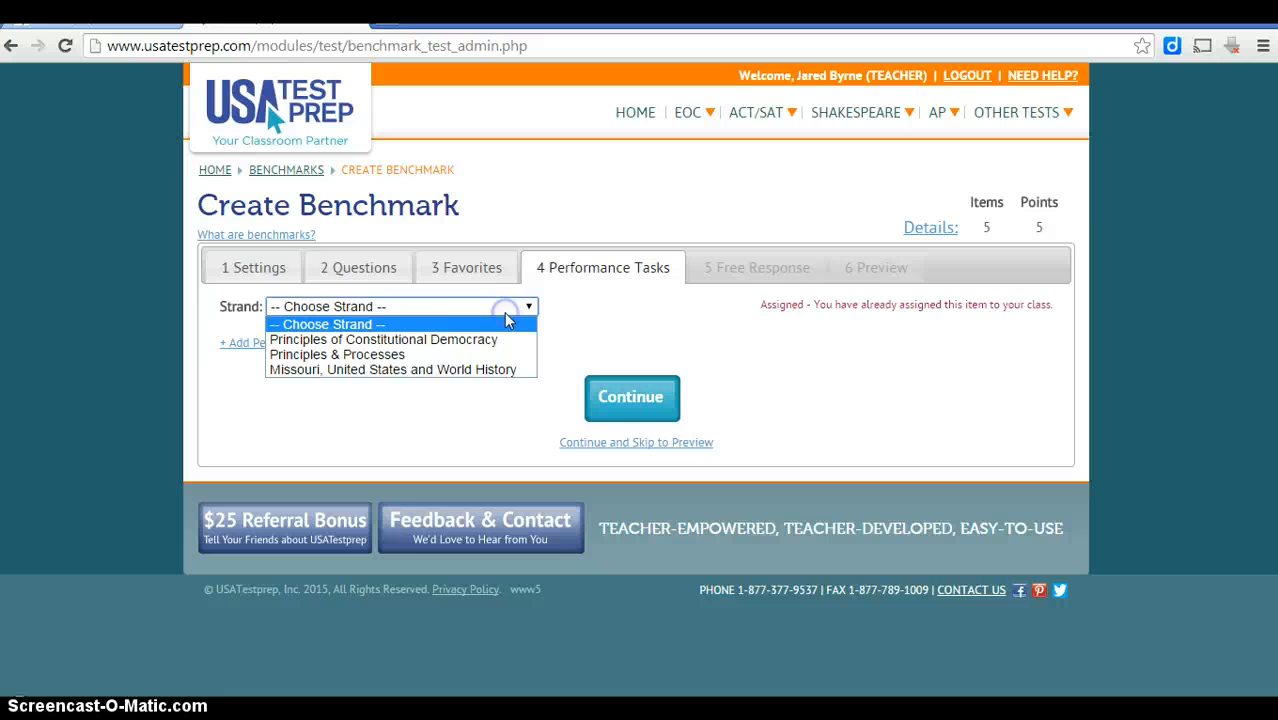
left_click(471, 335)
mouse_move(306, 371)
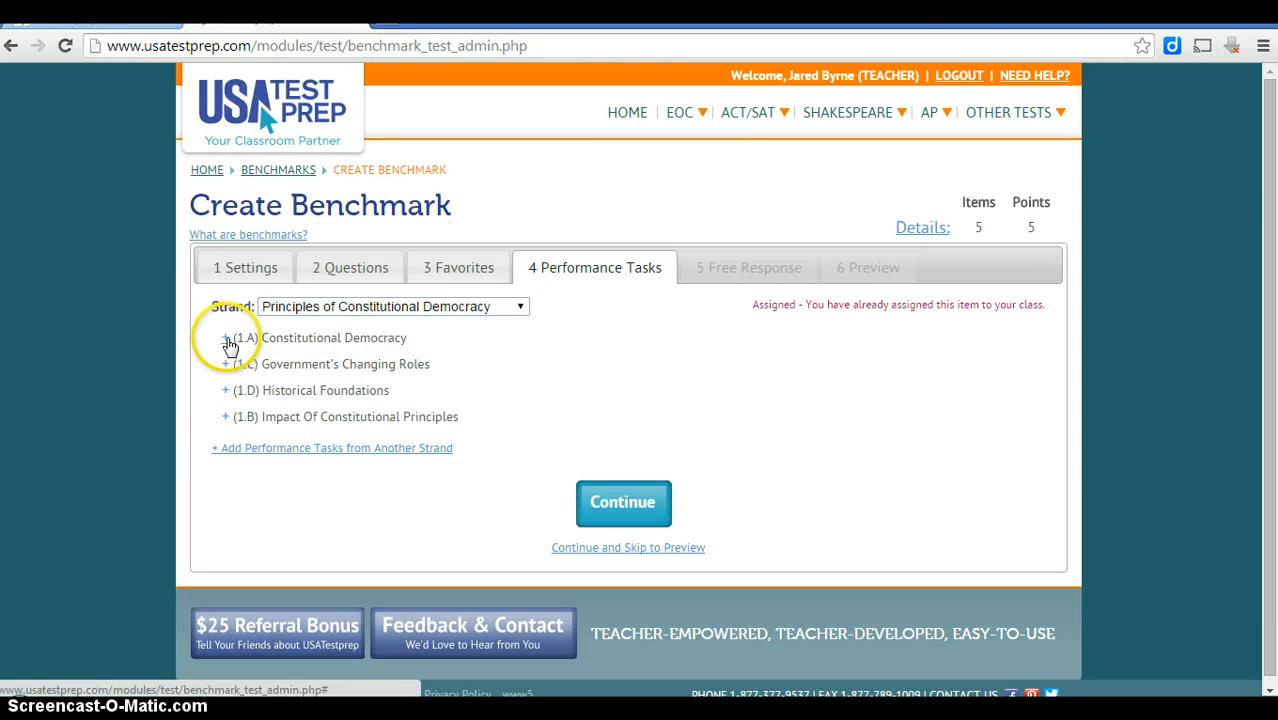
left_click(225, 337)
left_click_drag(1262, 232, 1263, 308)
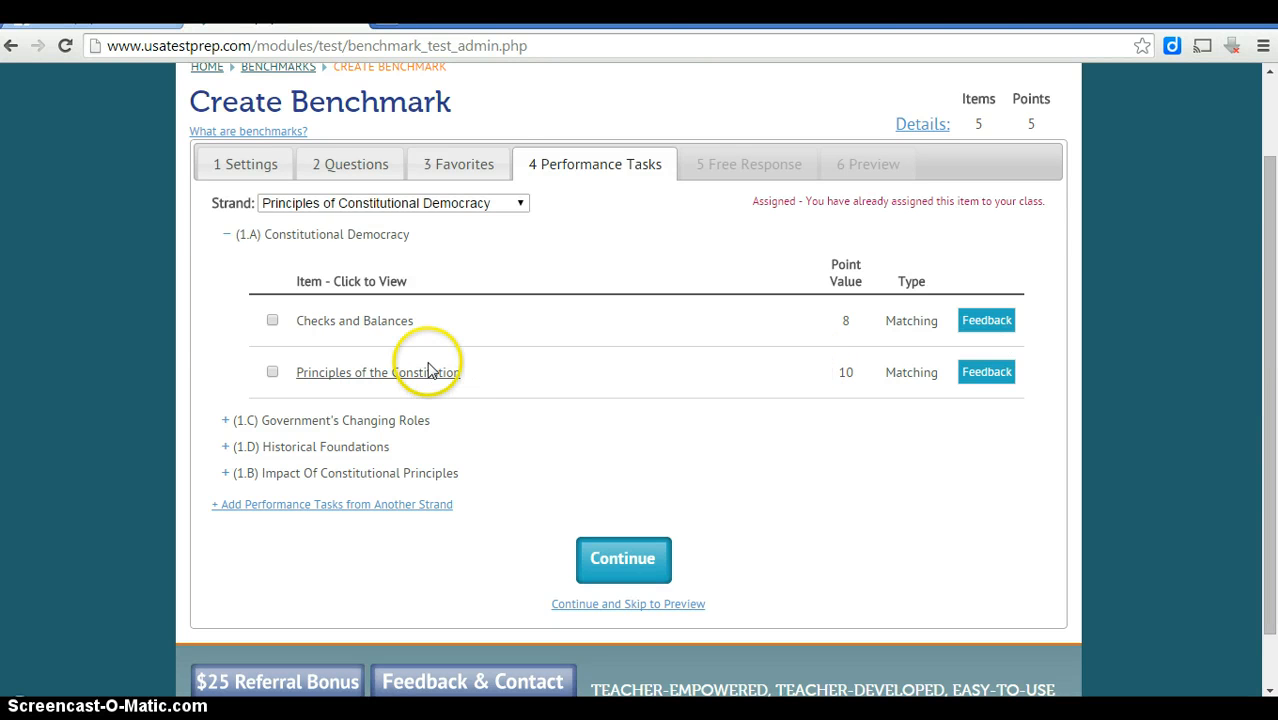
mouse_move(376, 207)
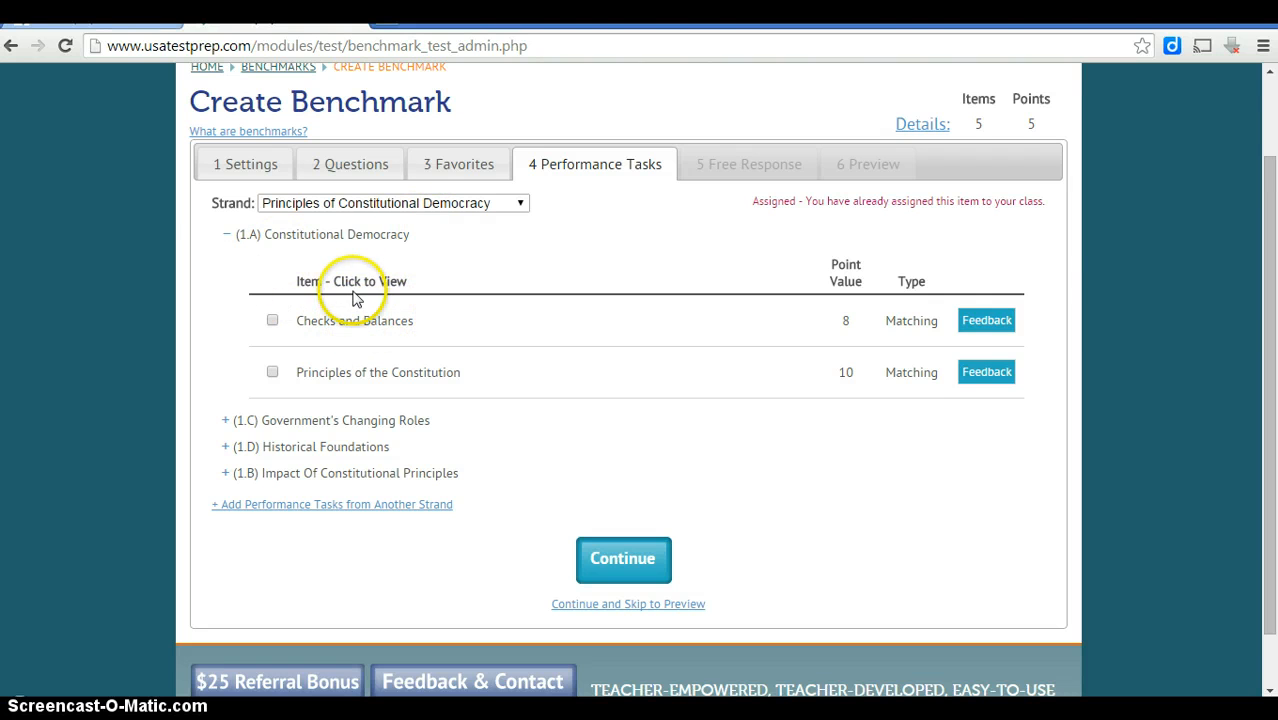
left_click(391, 323)
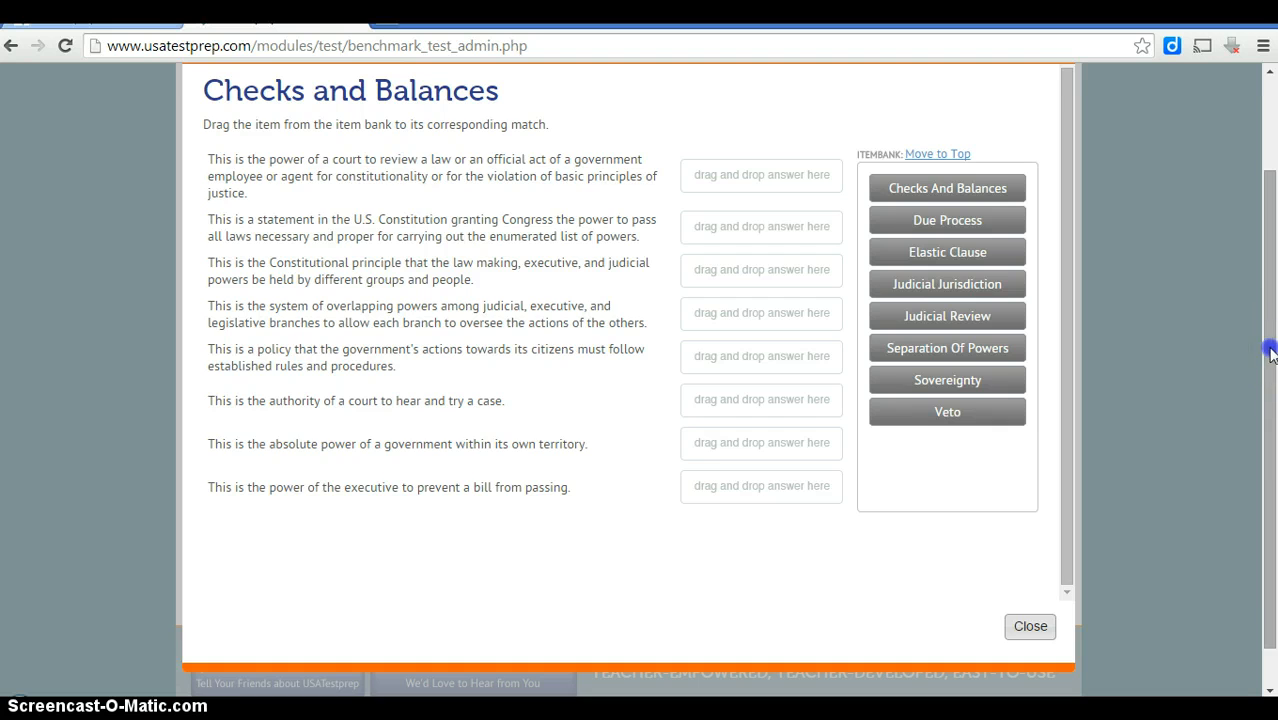
Match the Checks And Balances, Sovereignty and Veto tiles to their definitions, then close the preview.
left_click_drag(1270, 352, 1260, 314)
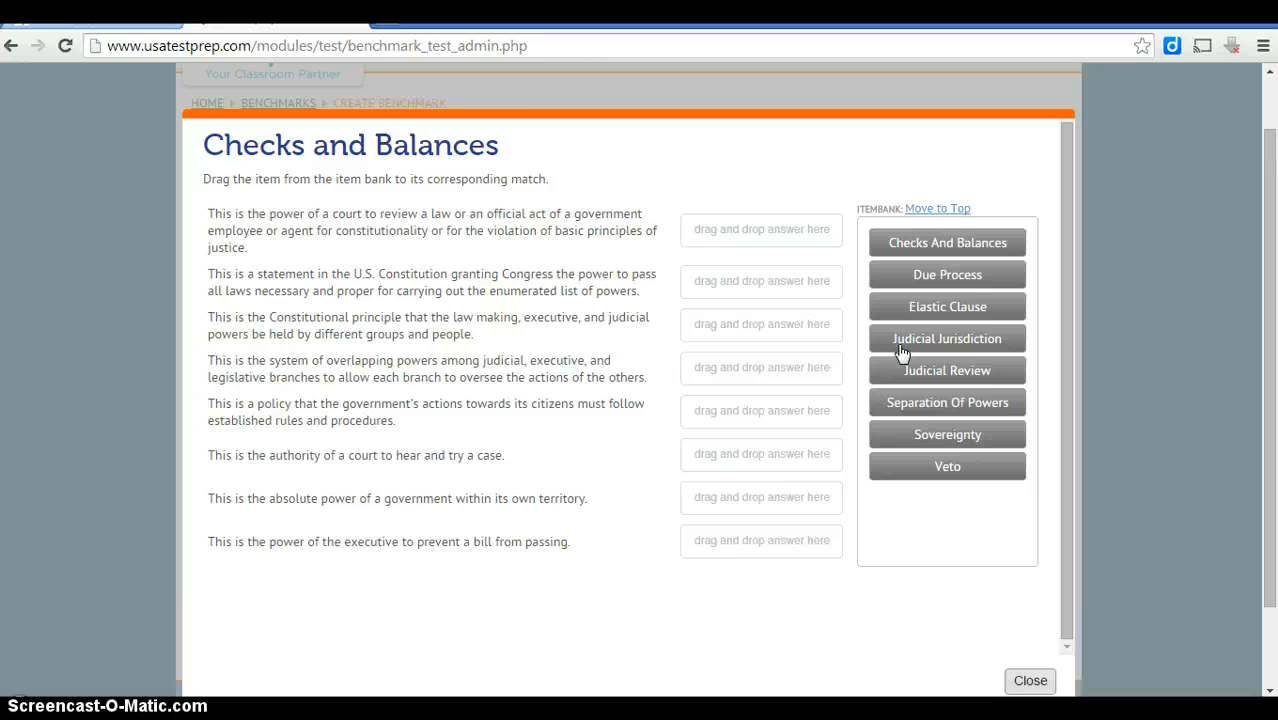
left_click_drag(273, 360, 537, 373)
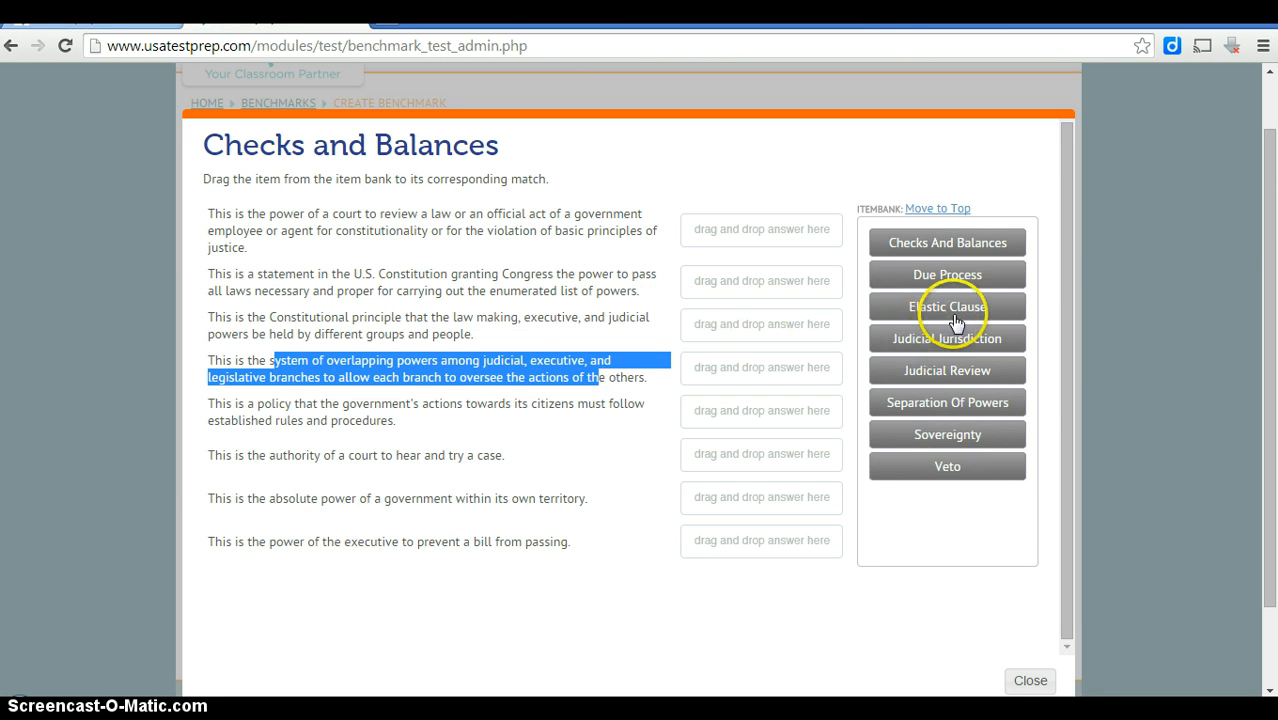
left_click_drag(952, 246, 800, 310)
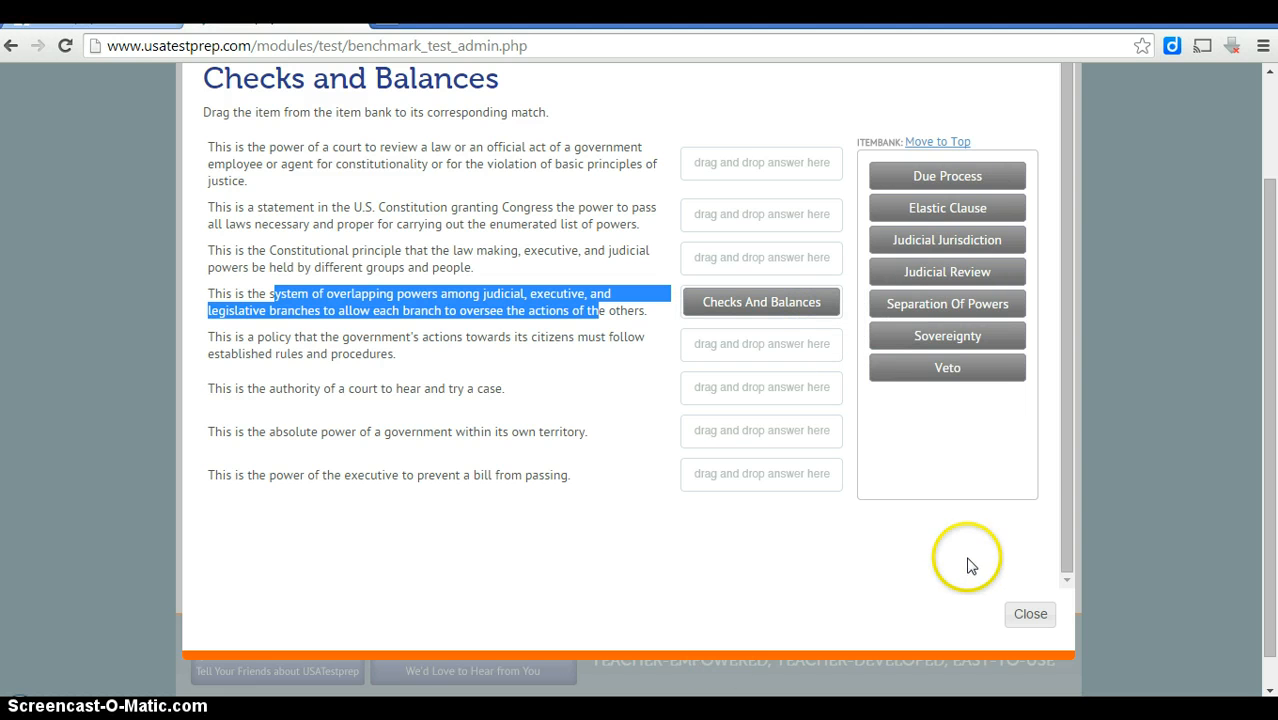
left_click_drag(1068, 484, 1070, 441)
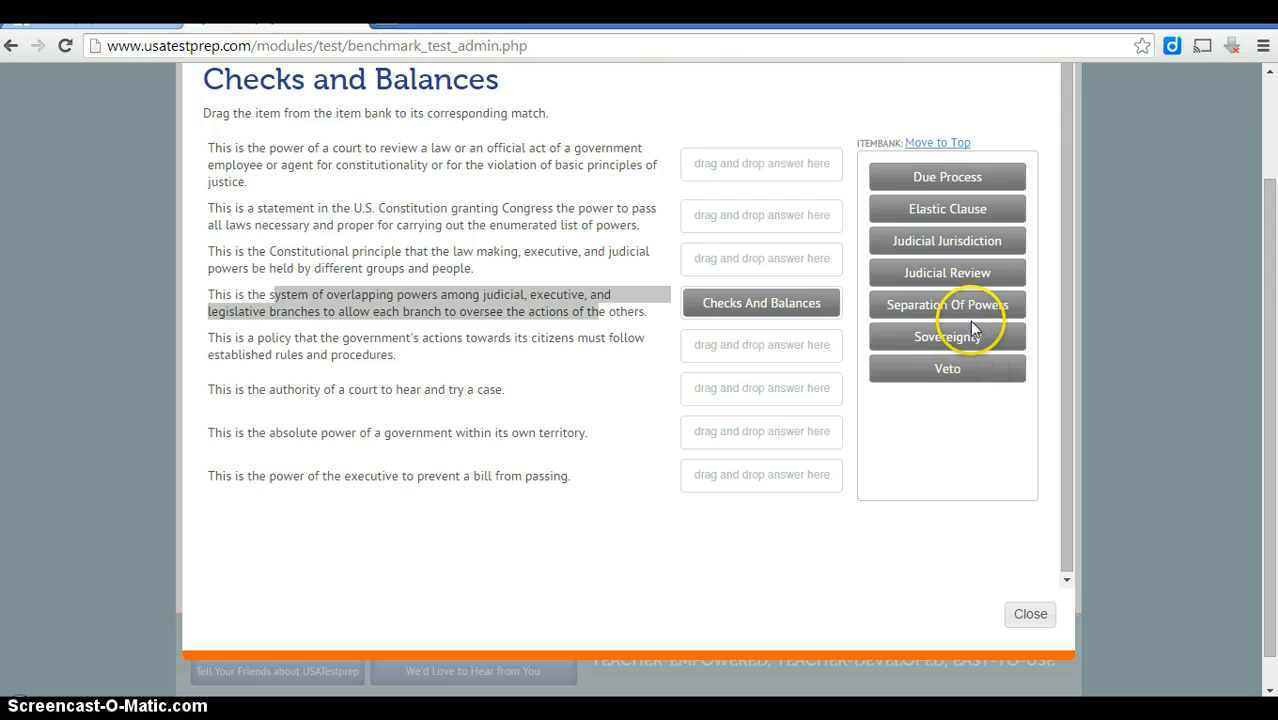
left_click_drag(978, 340, 781, 437)
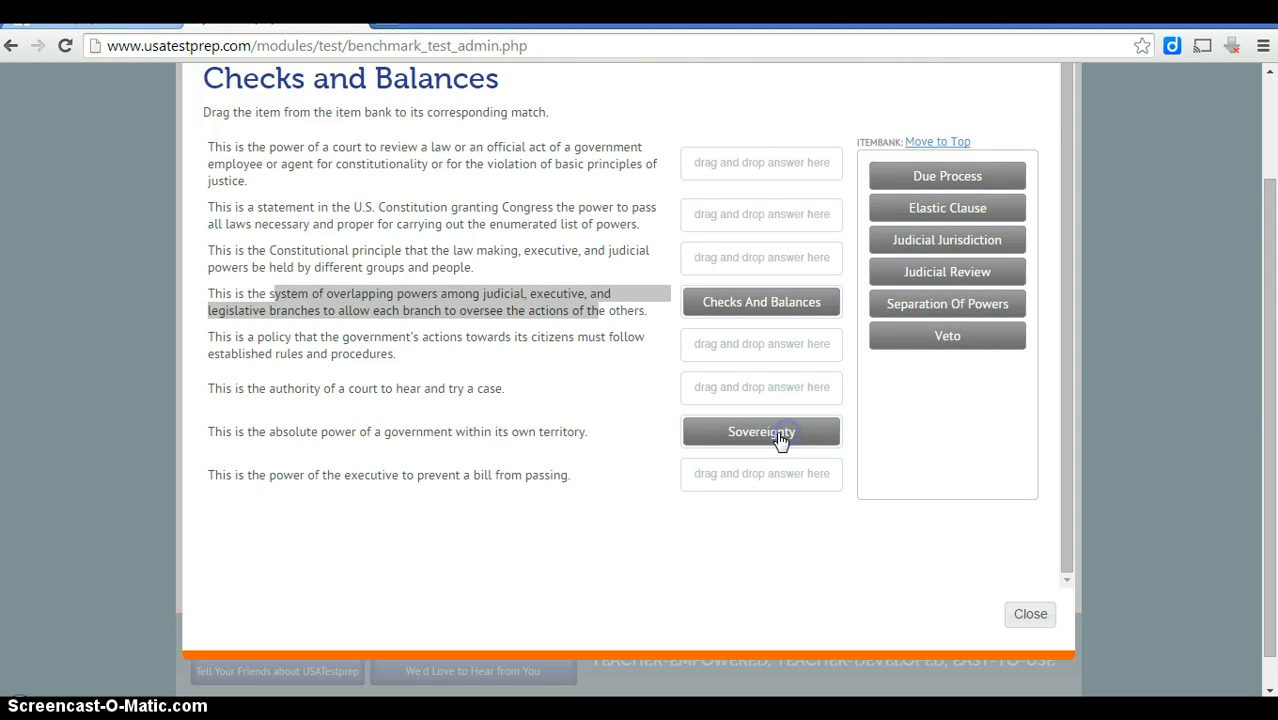
left_click_drag(913, 343, 751, 487)
left_click(1034, 620)
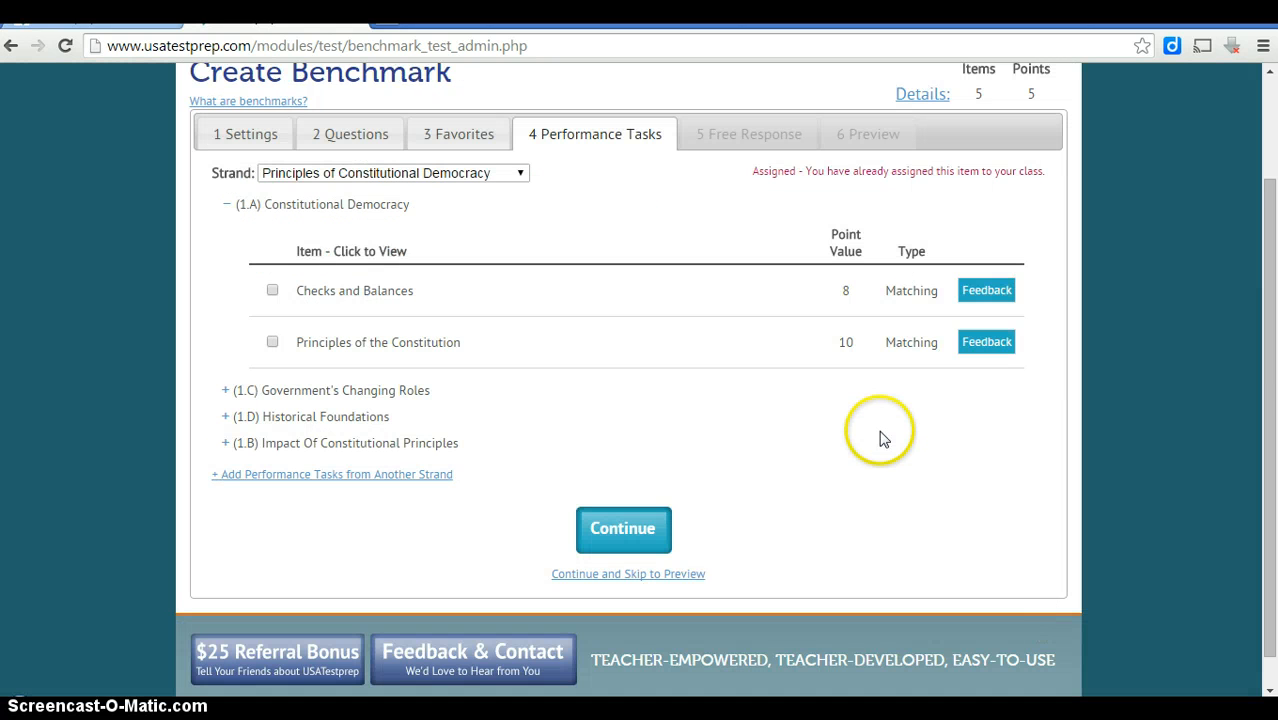
Preview the (1.B) Federalists or Anti-Federalists task, add it to the benchmark, and continue.
left_click(225, 443)
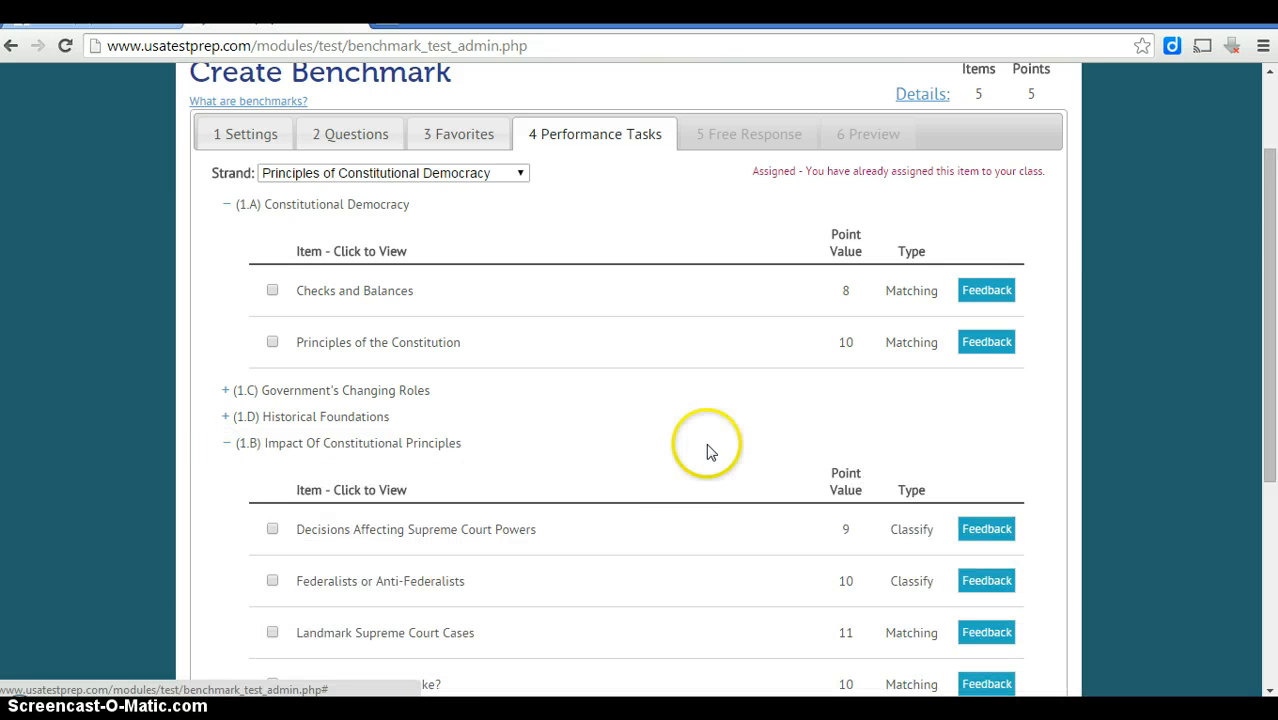
left_click_drag(1266, 233, 1232, 419)
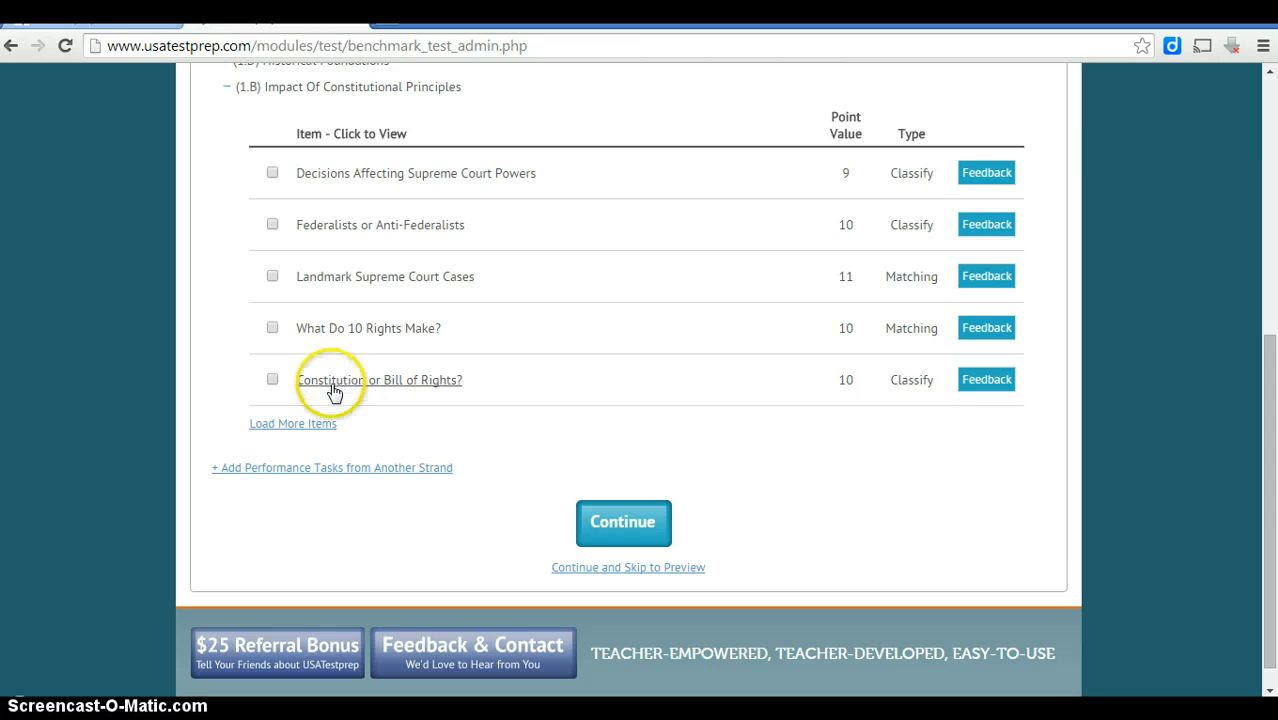
left_click(350, 228)
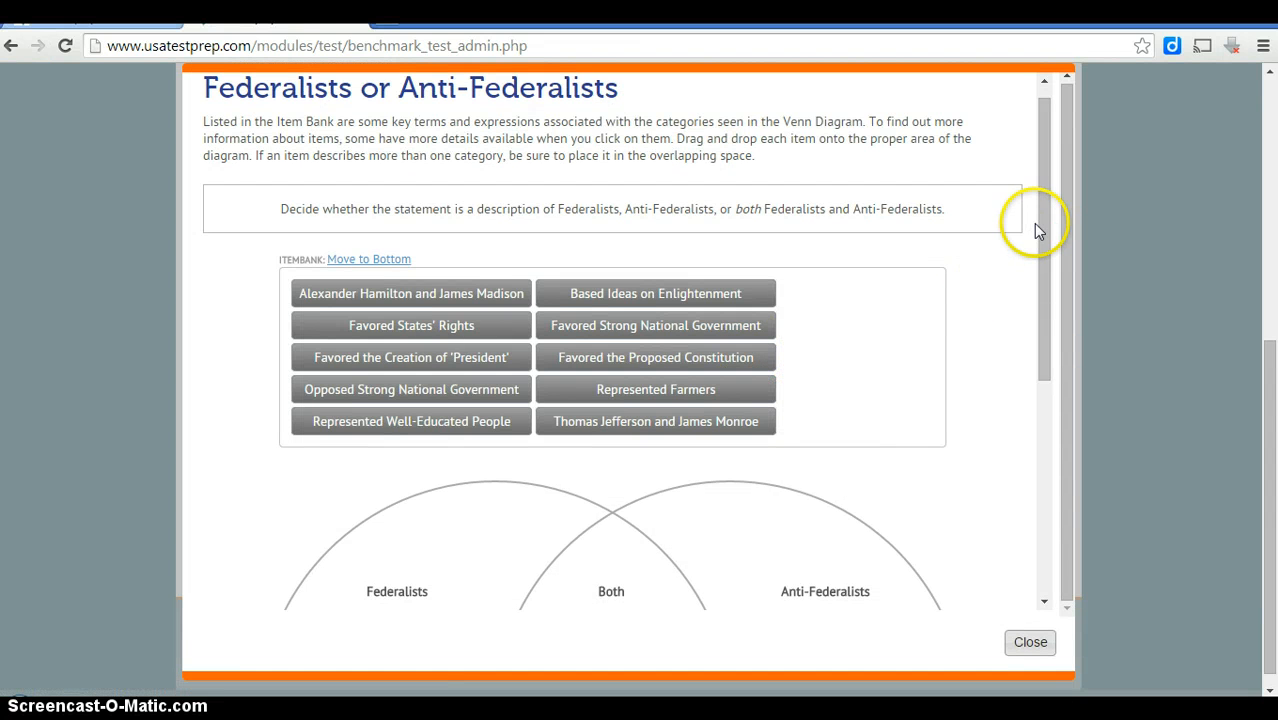
mouse_move(1036, 223)
left_mouse_down()
mouse_move(1029, 307)
mouse_move(1031, 241)
left_mouse_up()
left_click(1034, 656)
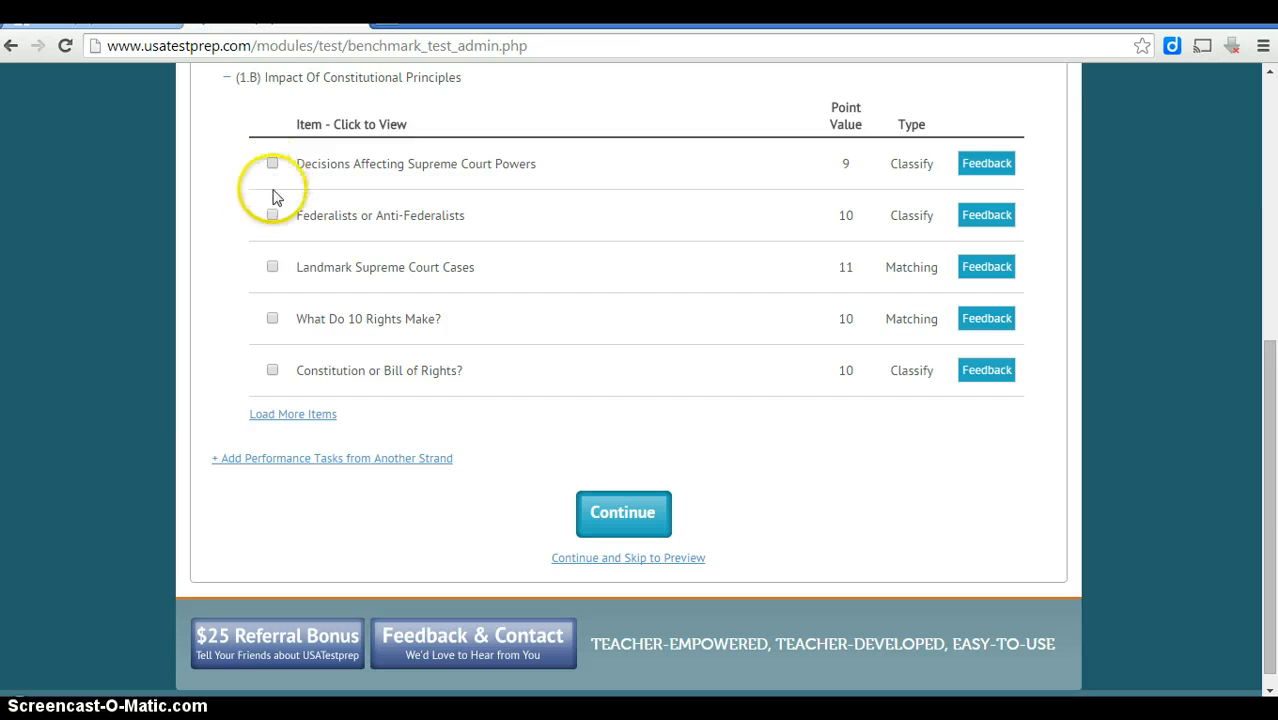
left_click(273, 216)
left_click(596, 528)
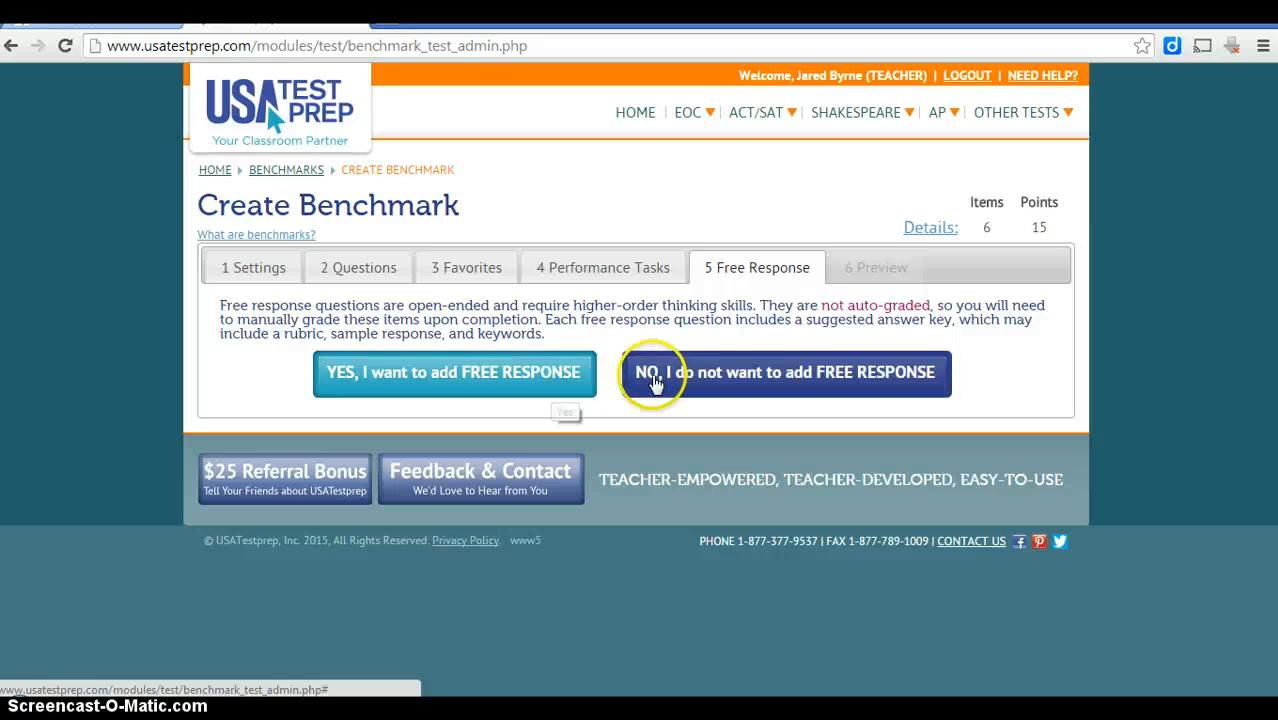
Decline free response, review the benchmark preview, then return to the 2 Questions step.
left_click(655, 376)
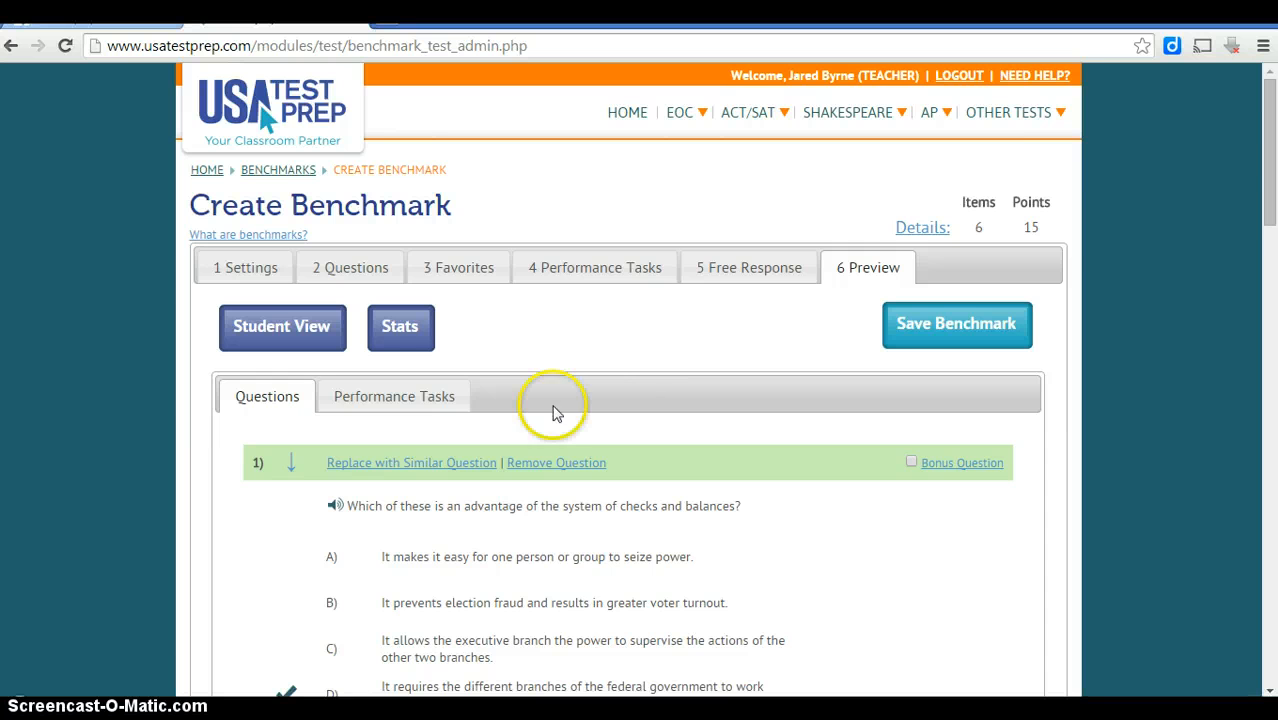
mouse_move(1270, 166)
left_mouse_down()
mouse_move(1244, 420)
mouse_move(1247, 163)
left_mouse_up()
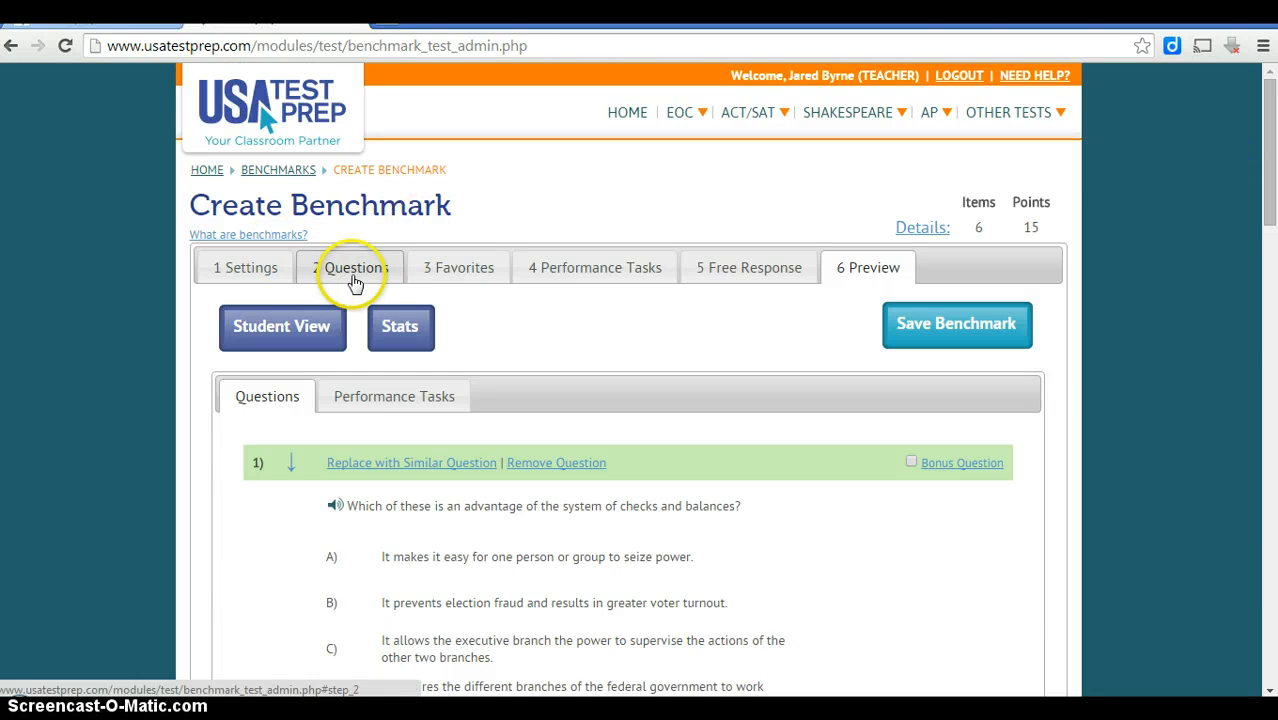
left_click(352, 272)
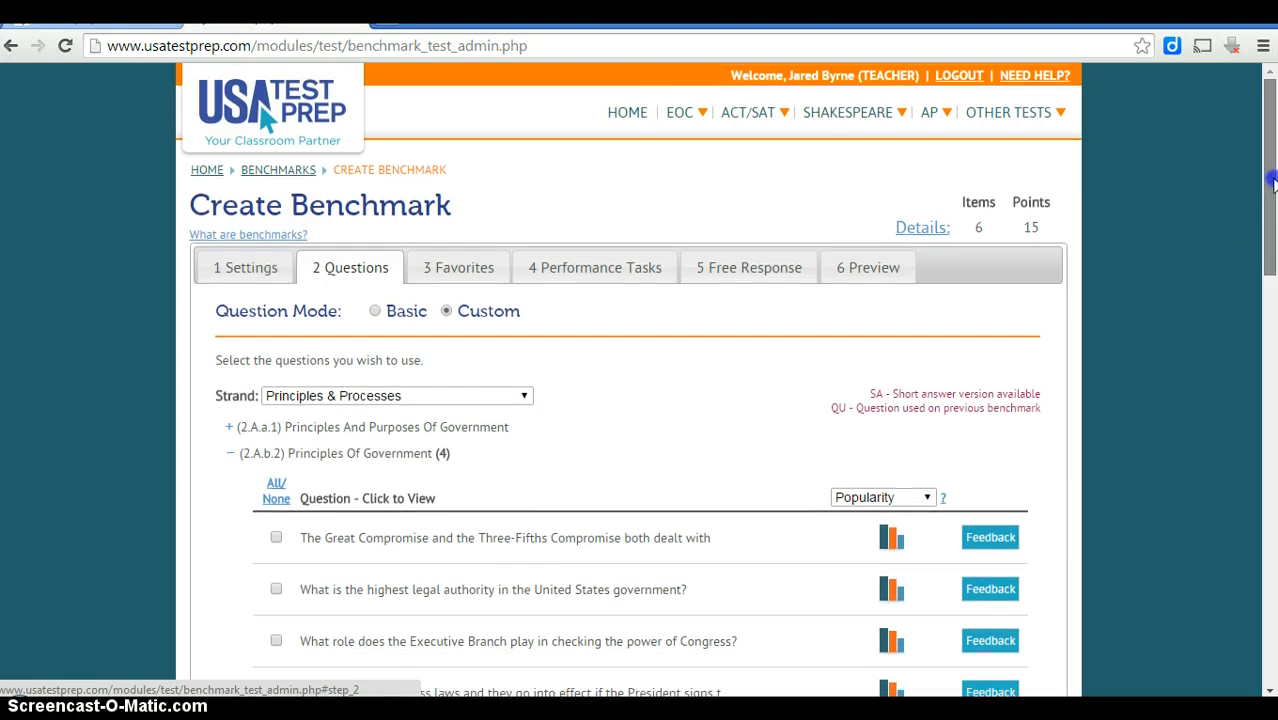
Show EOC Government practice resources filtered to the Principles of Constitutional Democracy strand.
mouse_move(735, 137)
mouse_move(683, 122)
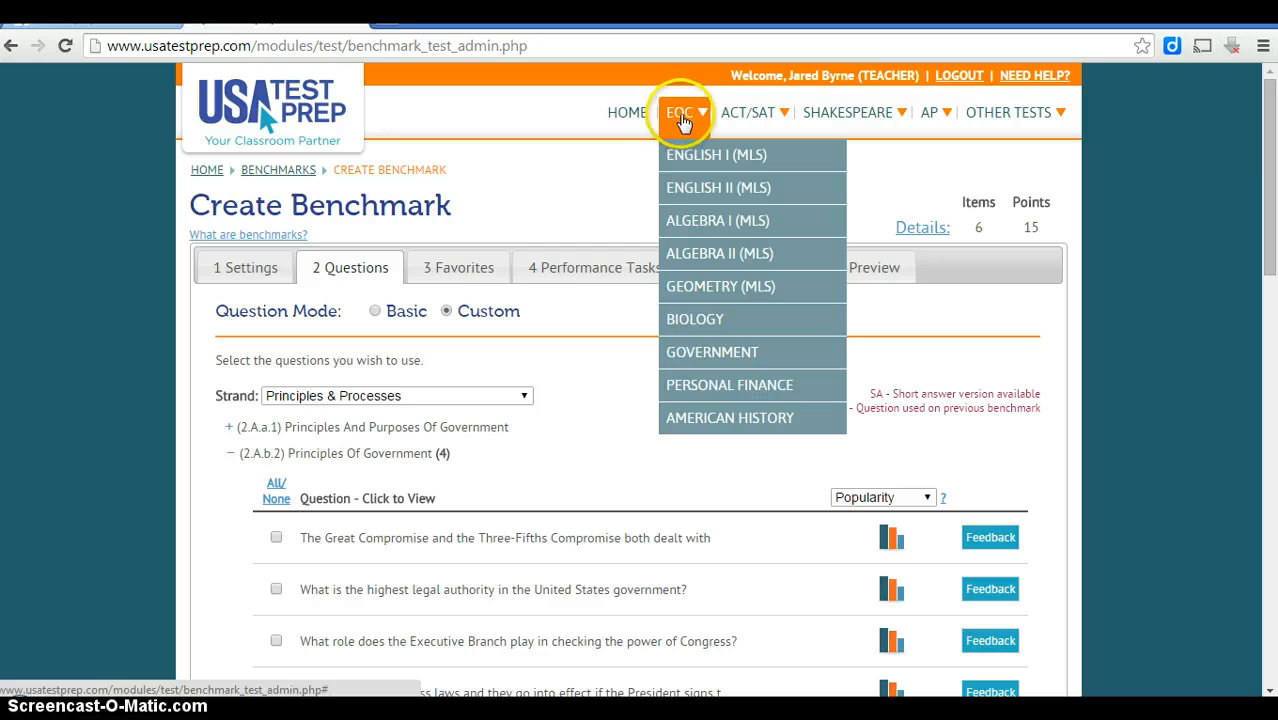
left_click(730, 356)
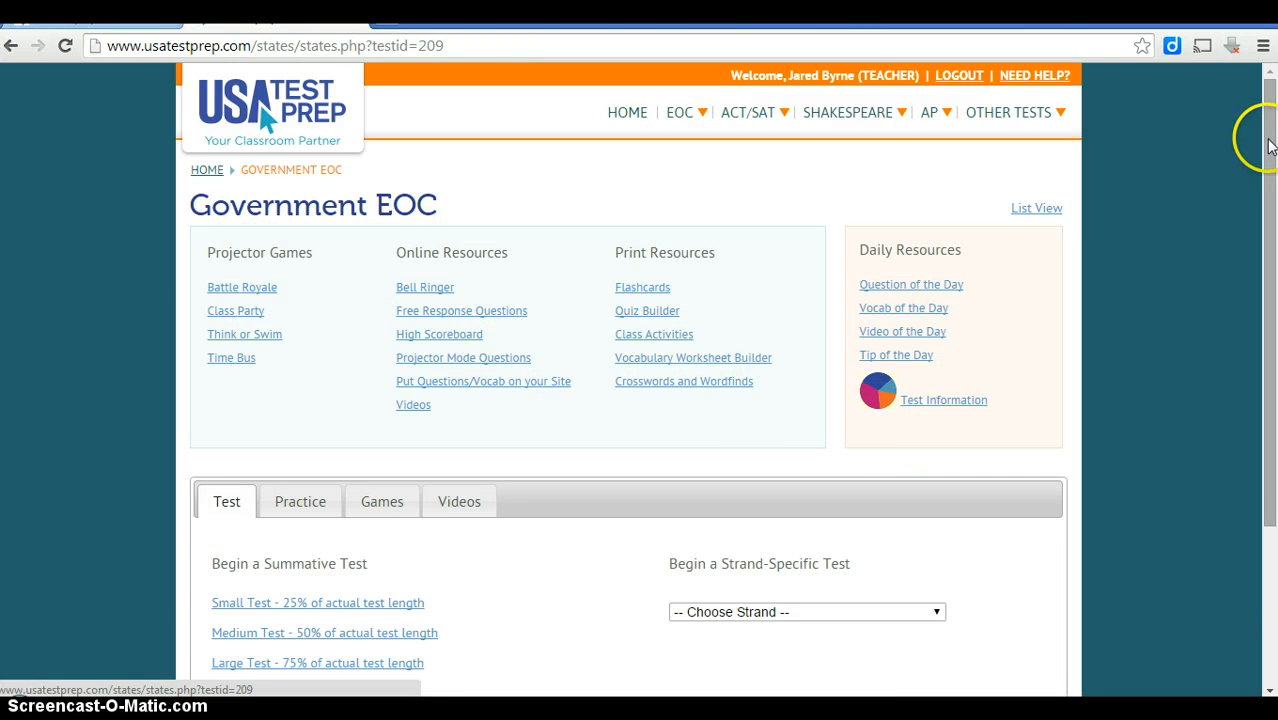
left_click_drag(1268, 145, 1247, 251)
left_click(295, 343)
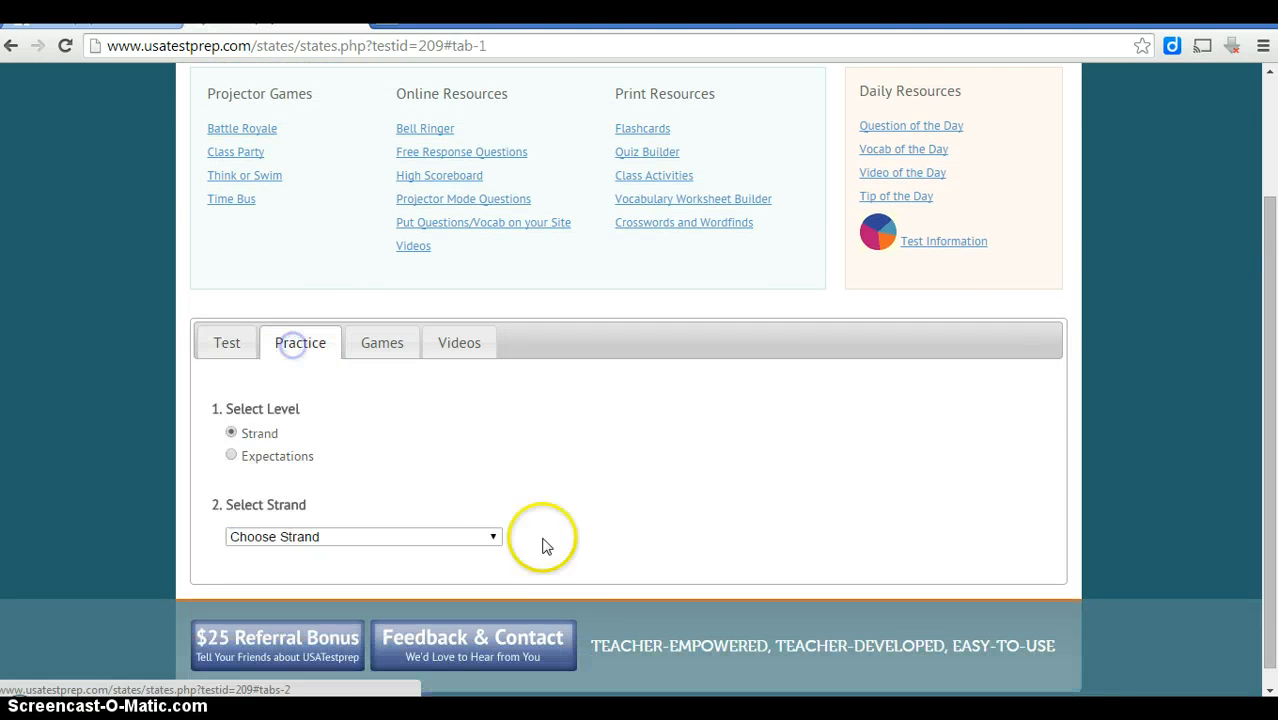
left_click(269, 545)
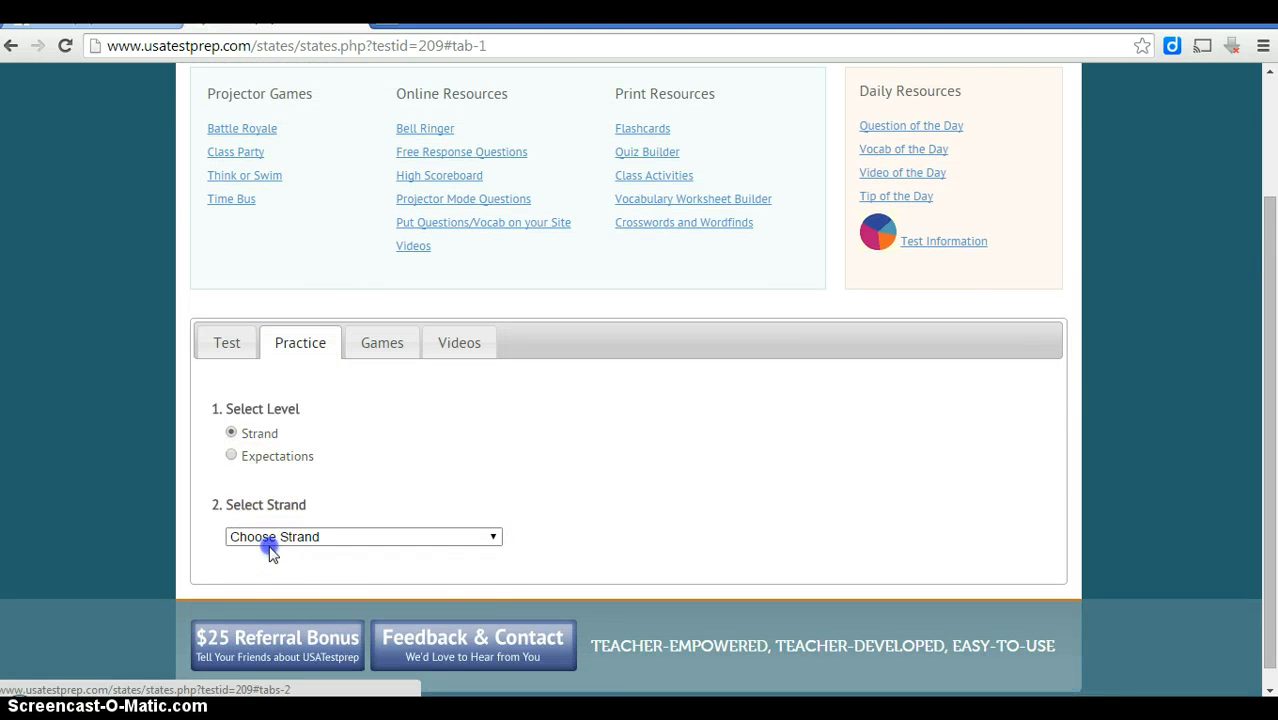
left_click(278, 569)
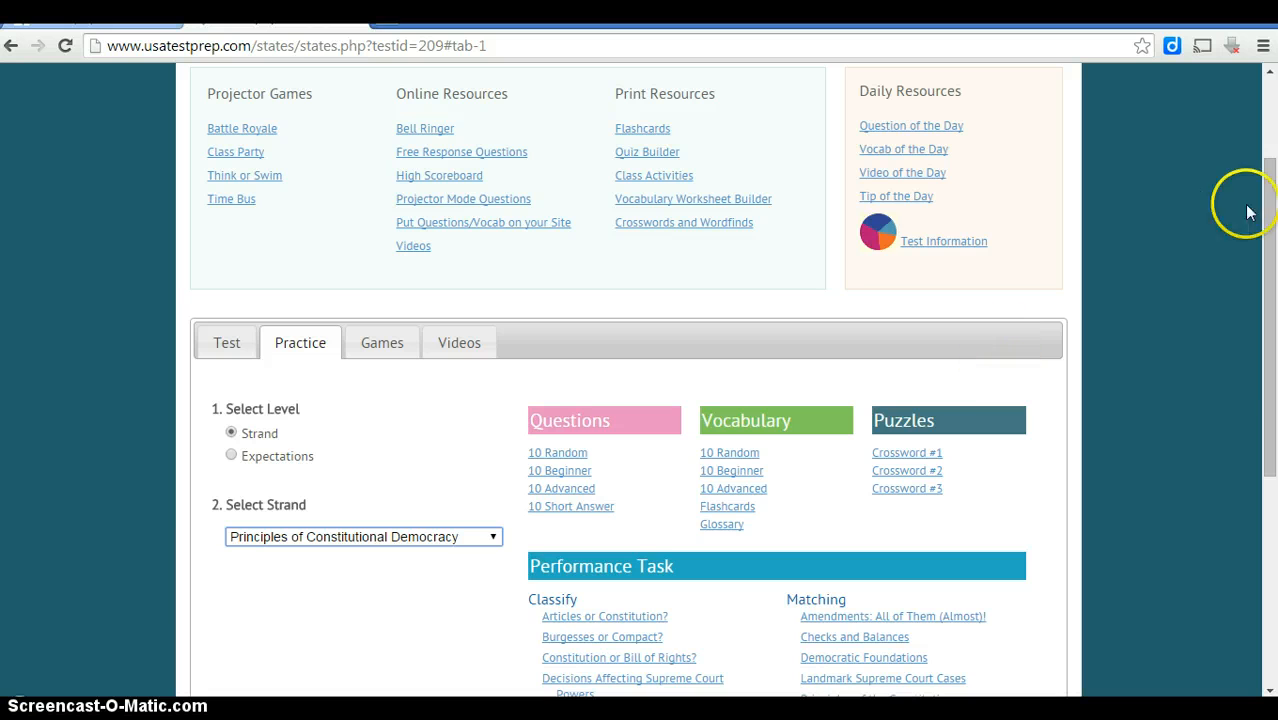
left_click_drag(1264, 200, 1253, 331)
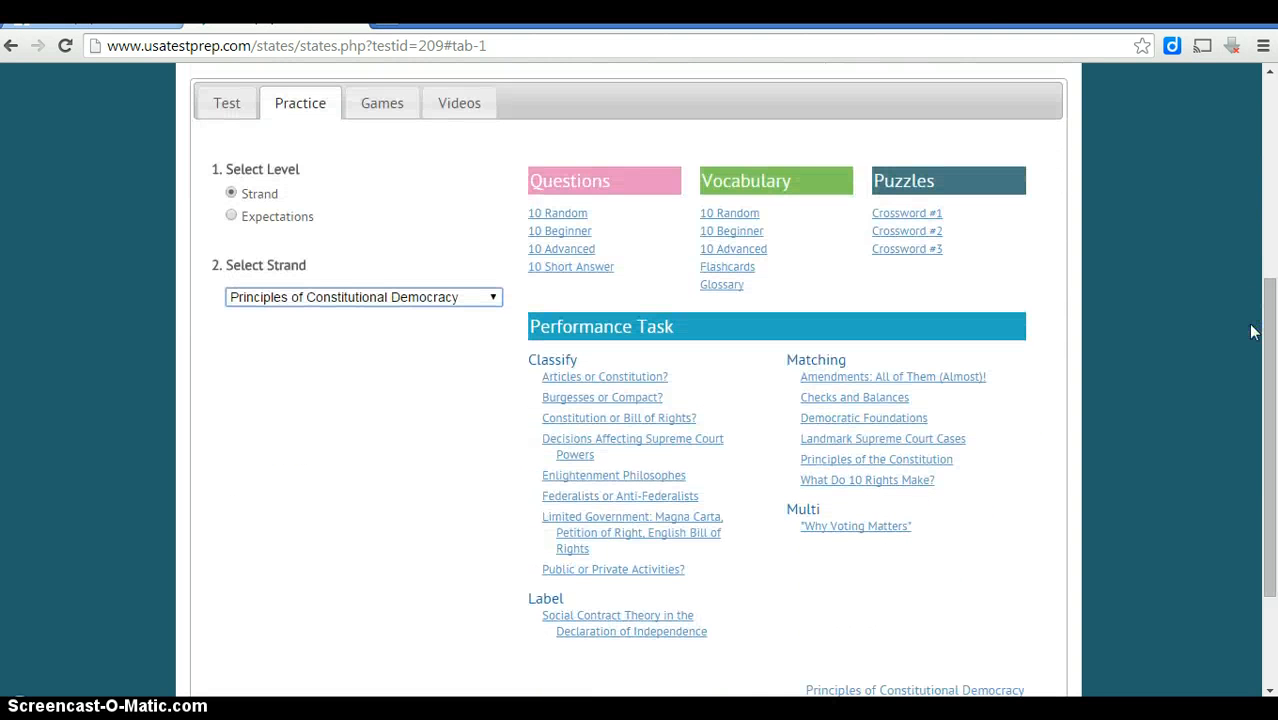